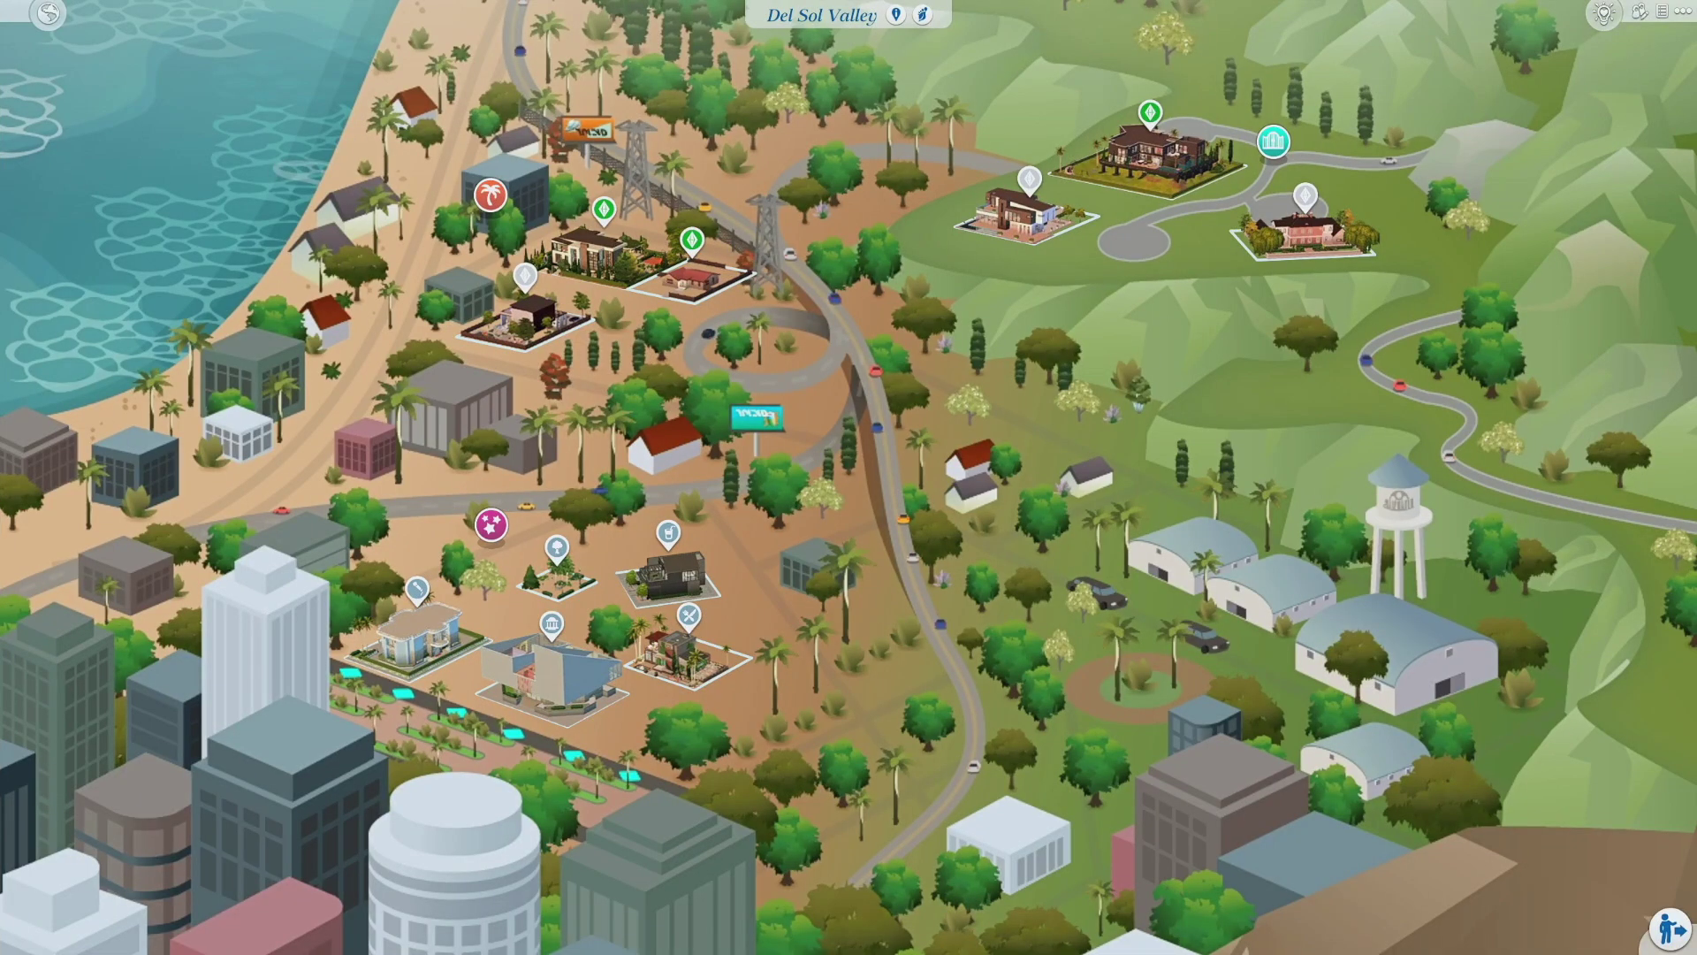
Switch from Del Sol Valley to the Ravenwood world and open the empty Hay Hill Landing lot in build mode.
left_click(51, 12)
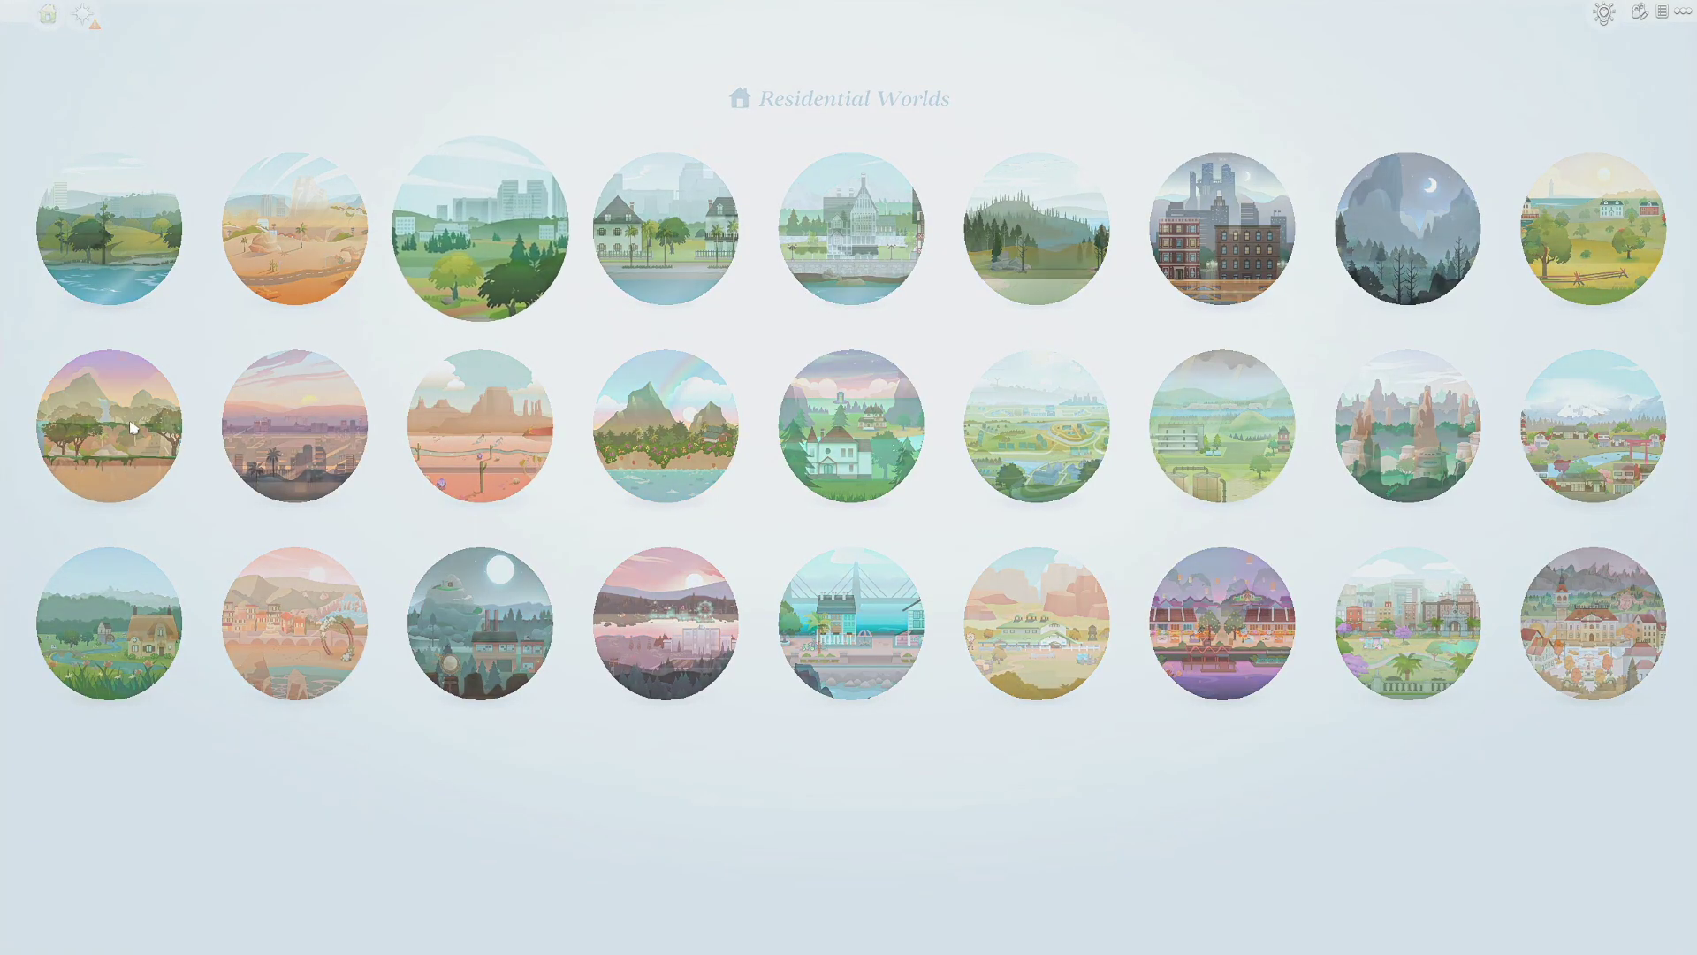
left_click(130, 428)
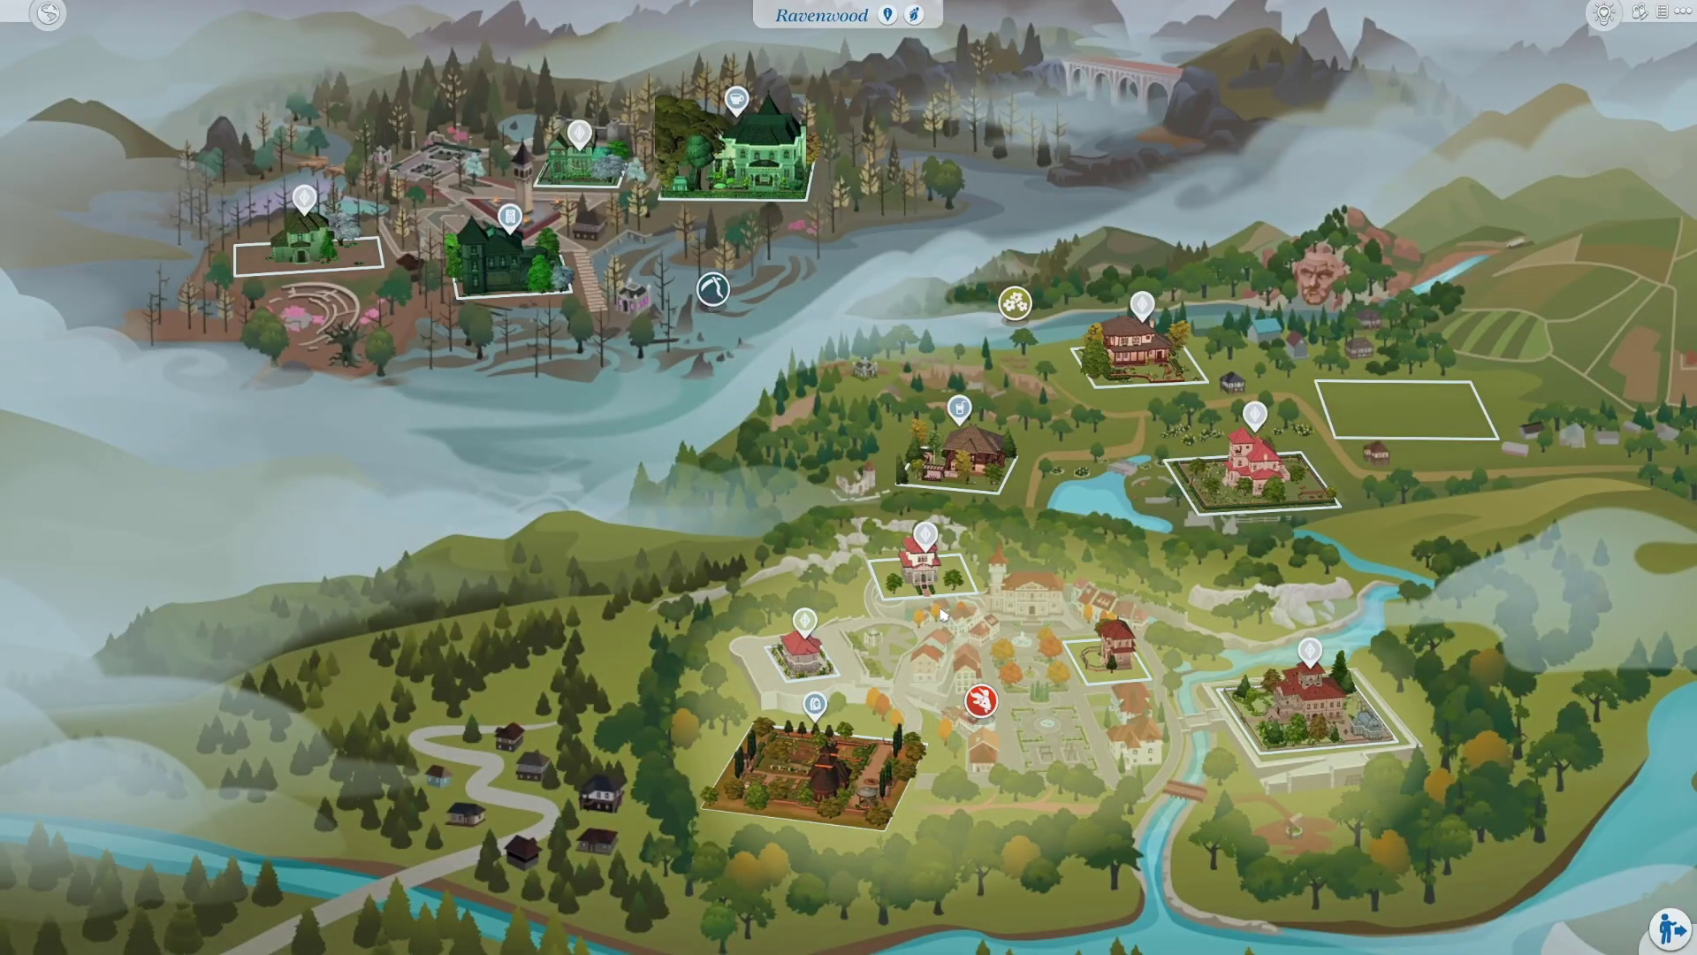
mouse_move(1446, 419)
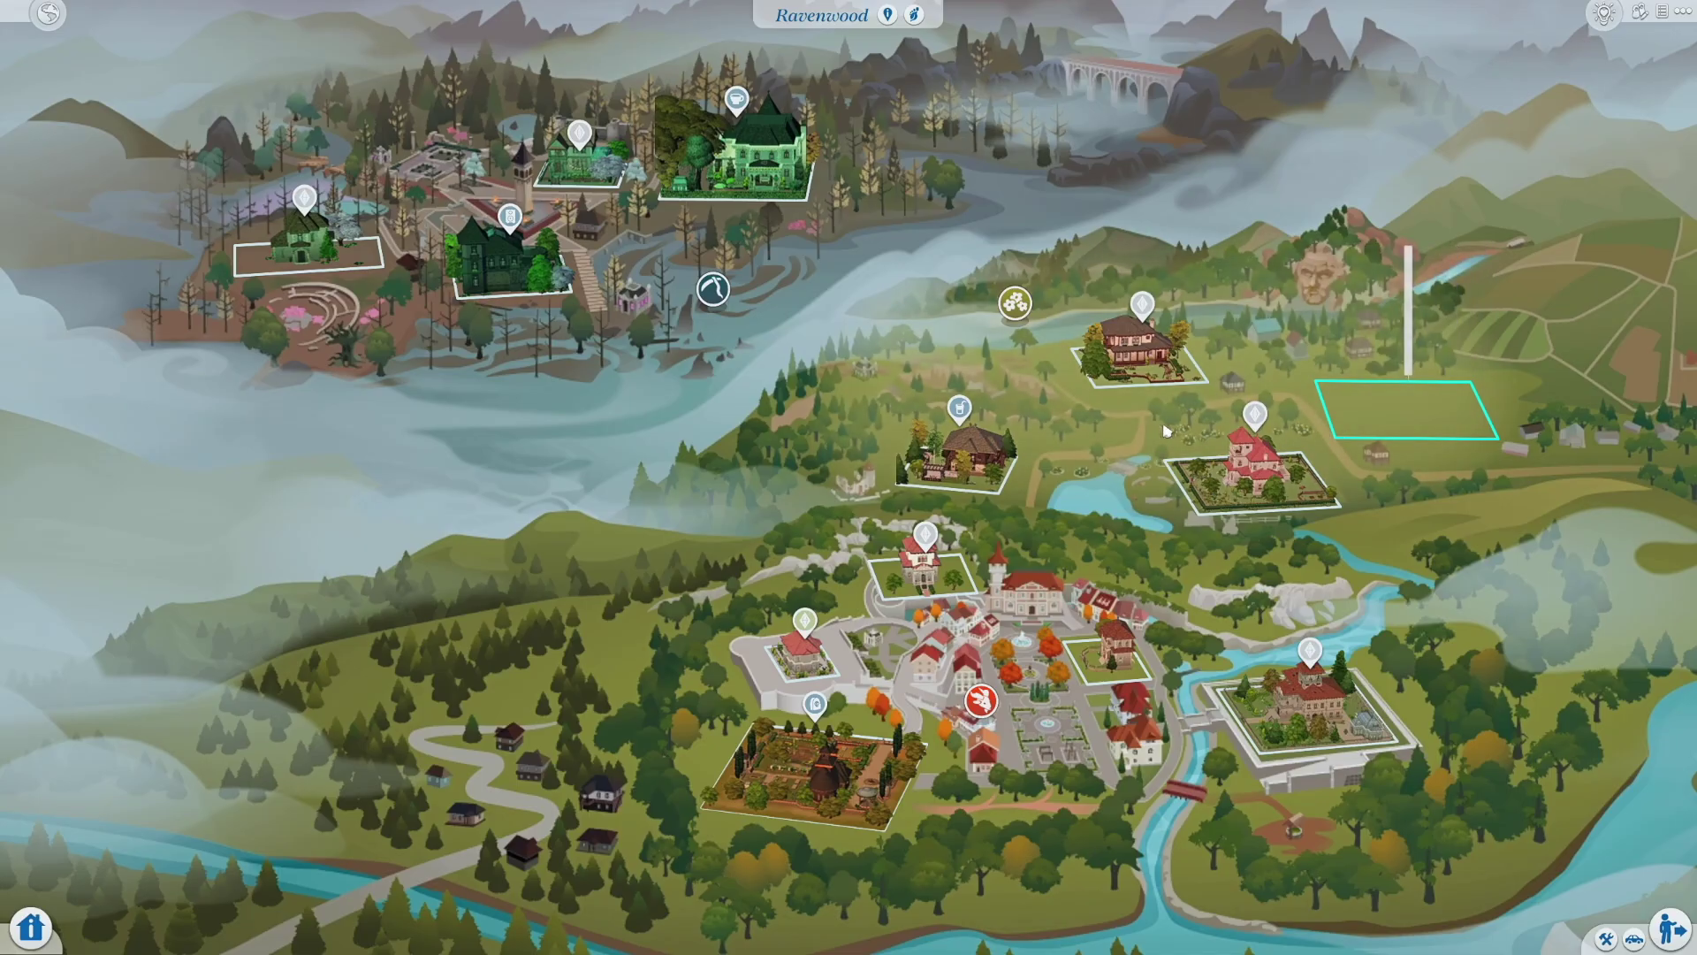
left_click(1608, 940)
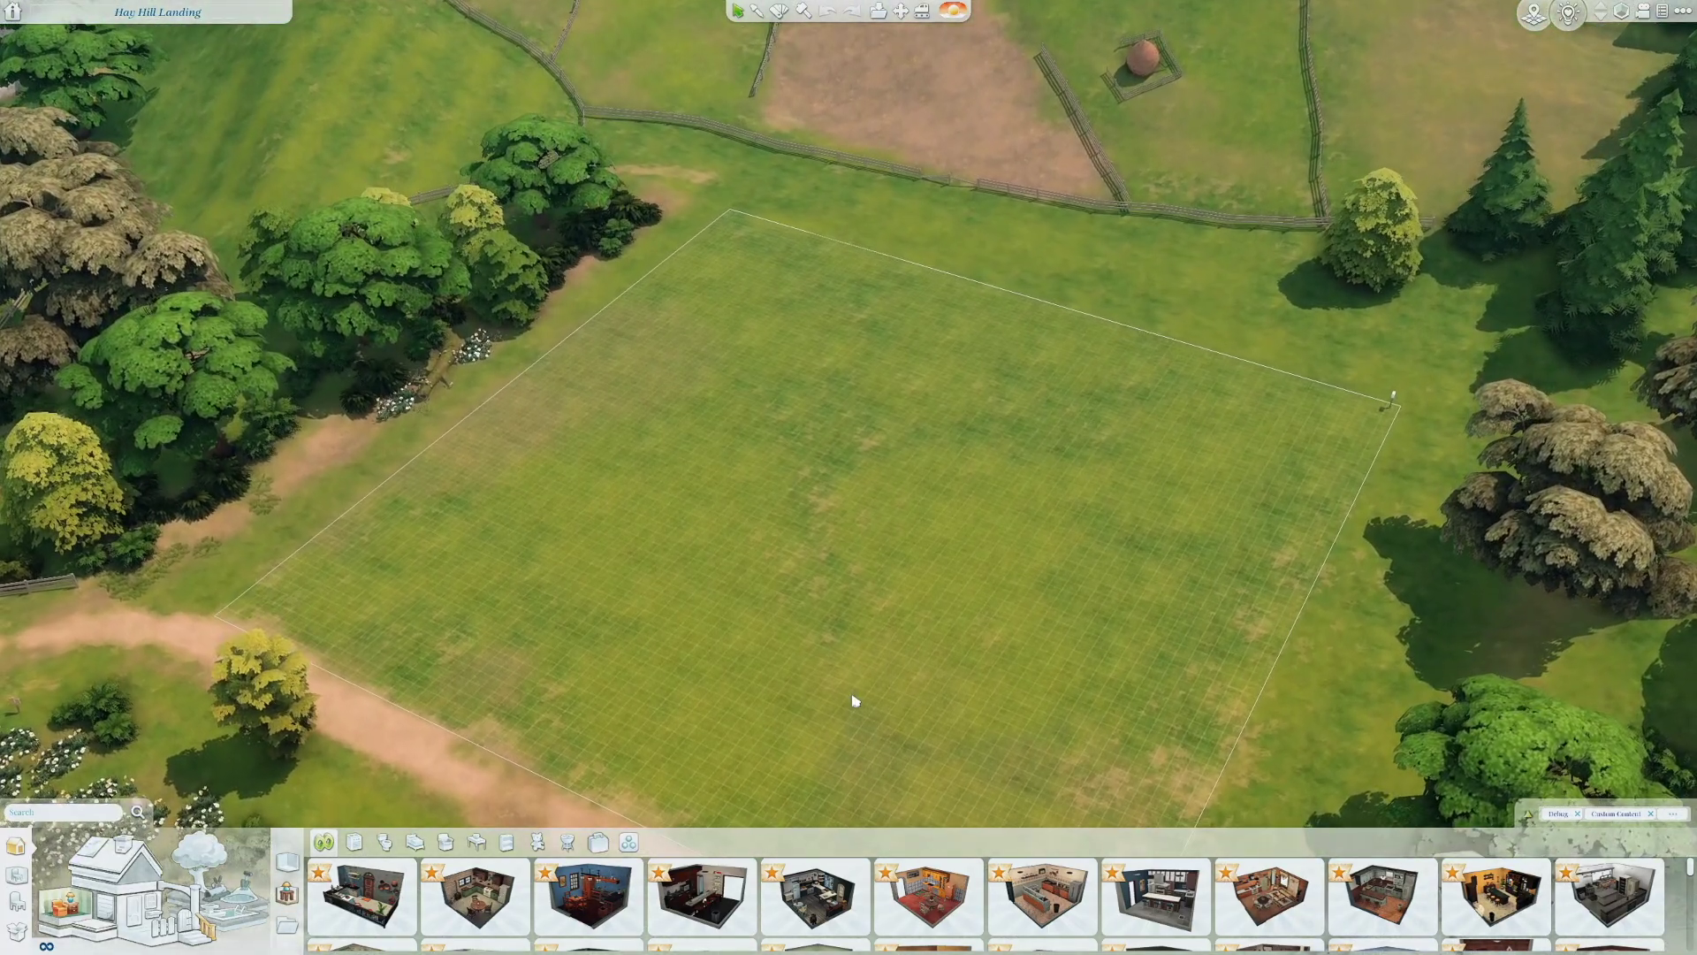
Look over the empty lot and browse the styled rooms in the build catalog.
left_click_drag(1032, 685, 964, 636)
scroll(1084, 696, "up", 3)
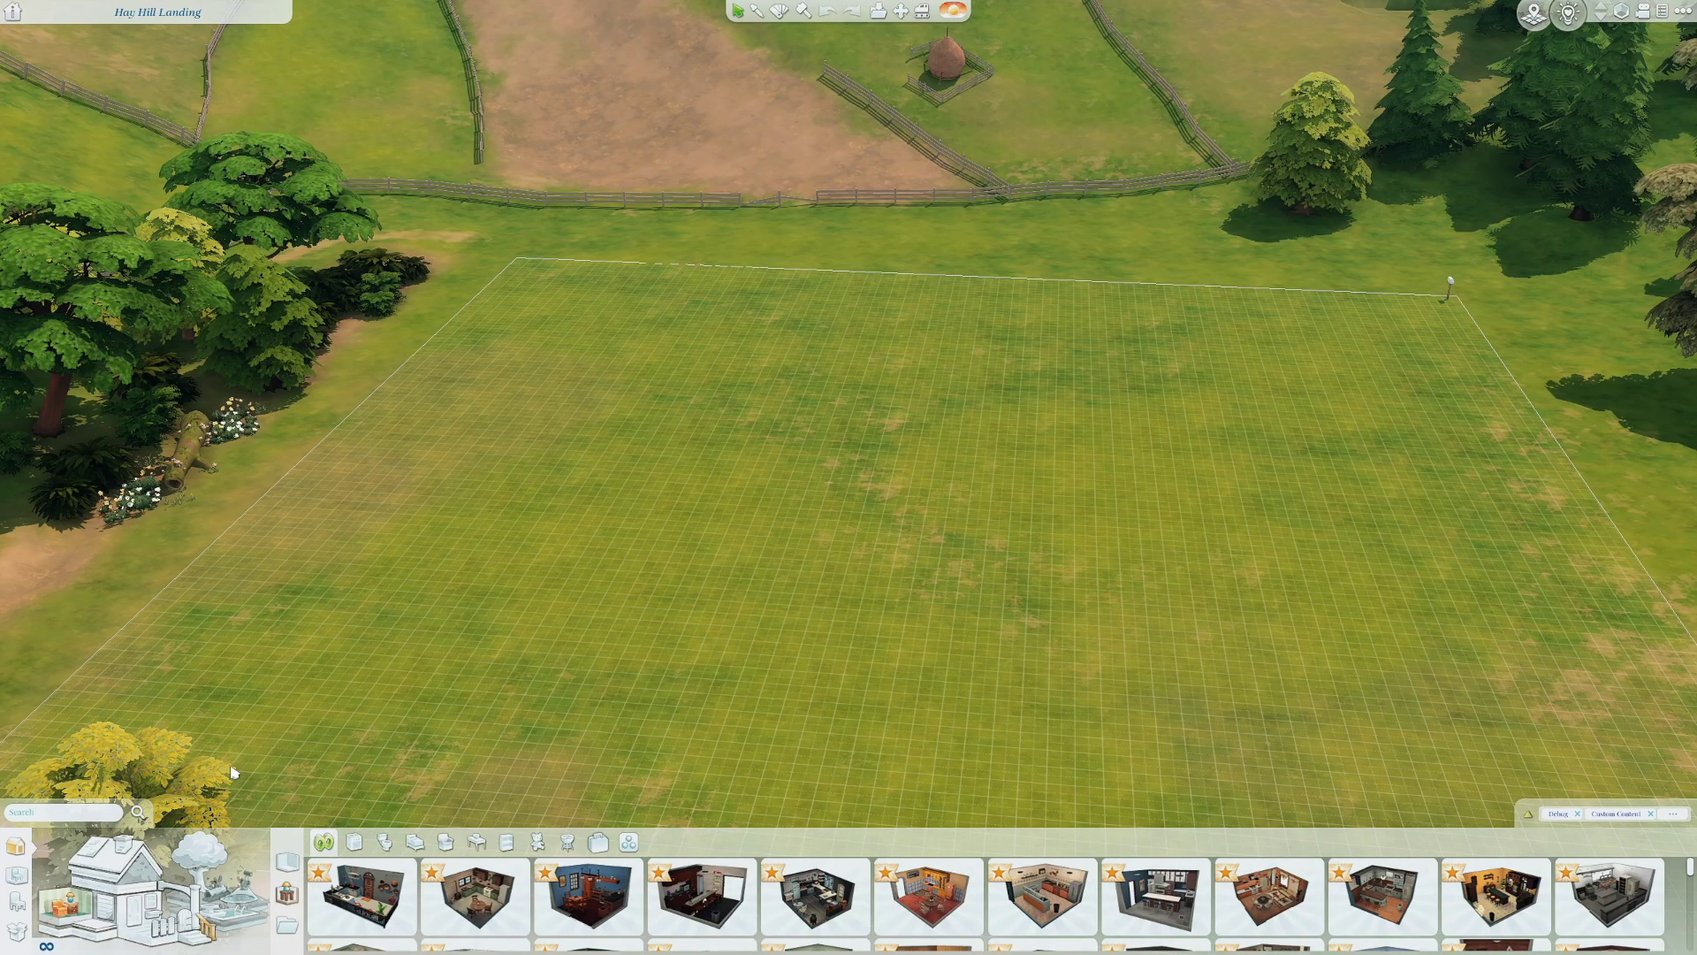
left_click_drag(265, 769, 497, 689)
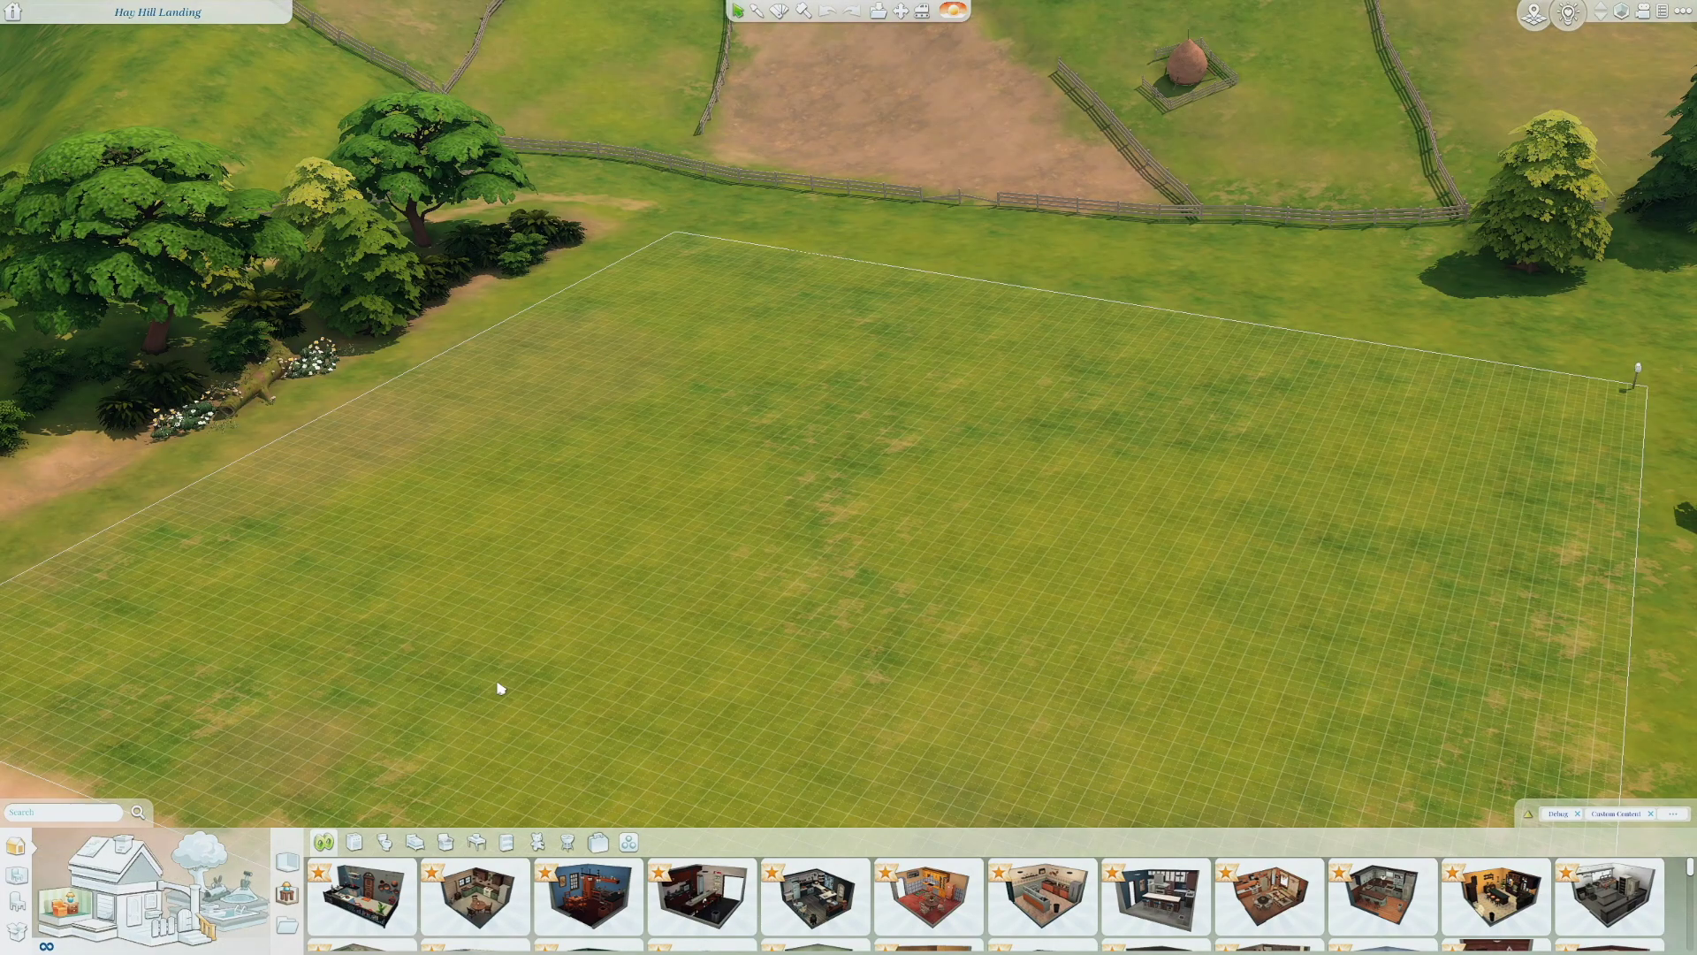
scroll(723, 644, "down", 2)
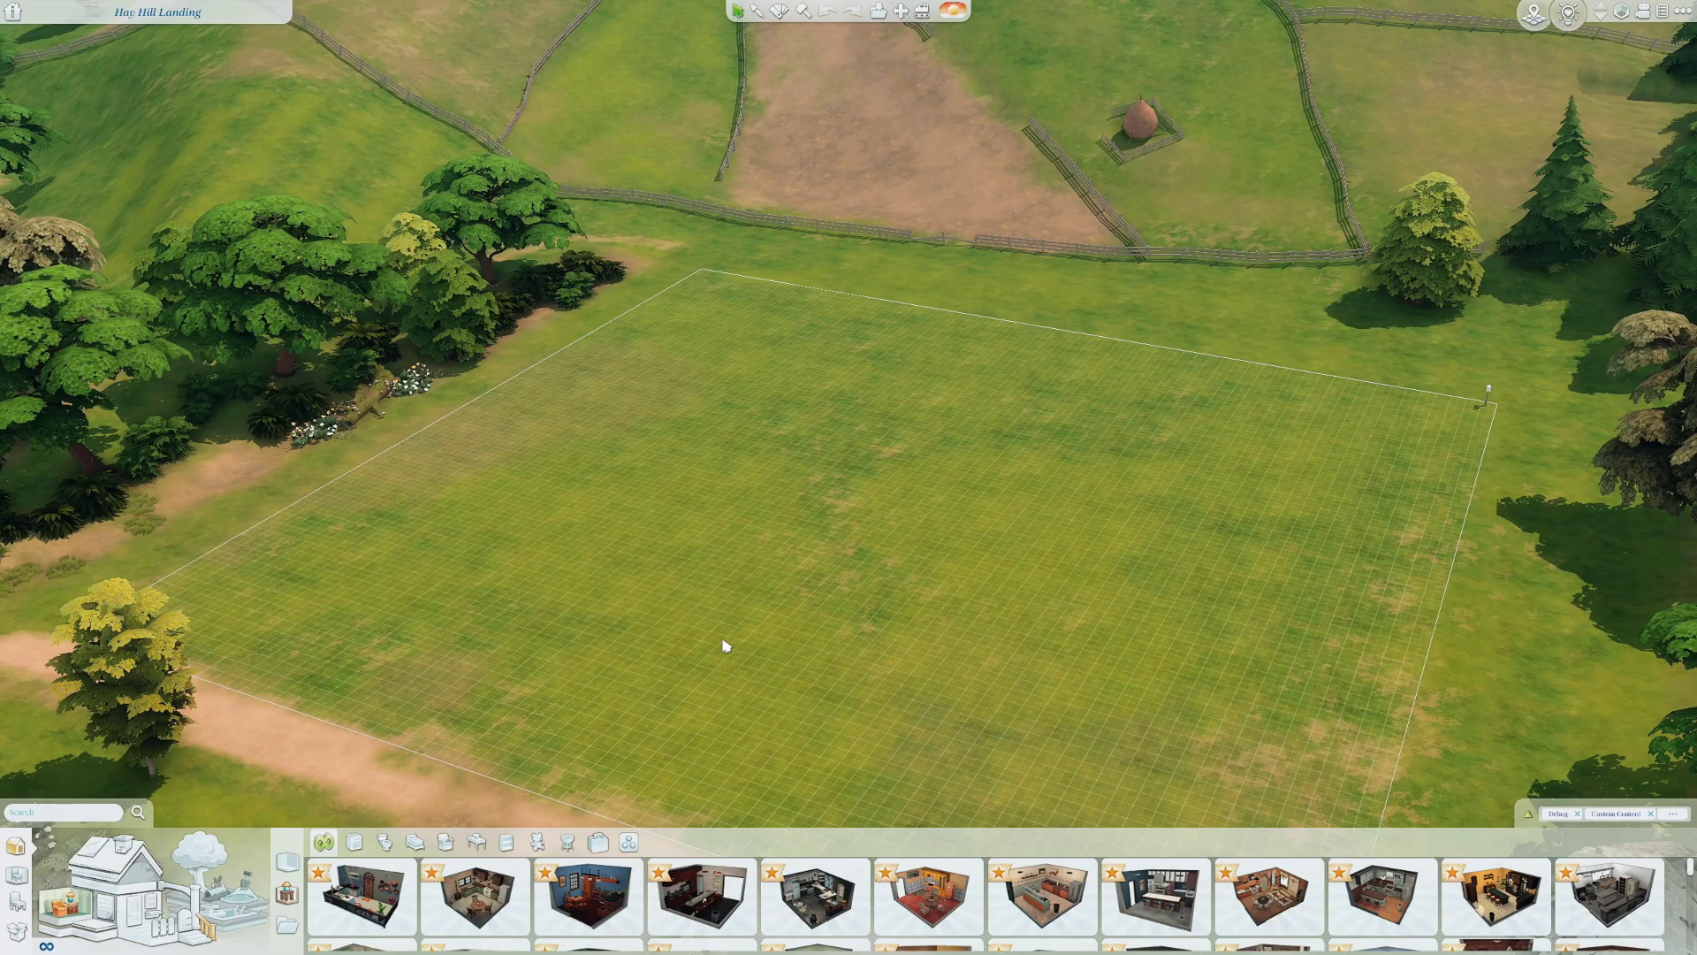
scroll(844, 667, "up", 3)
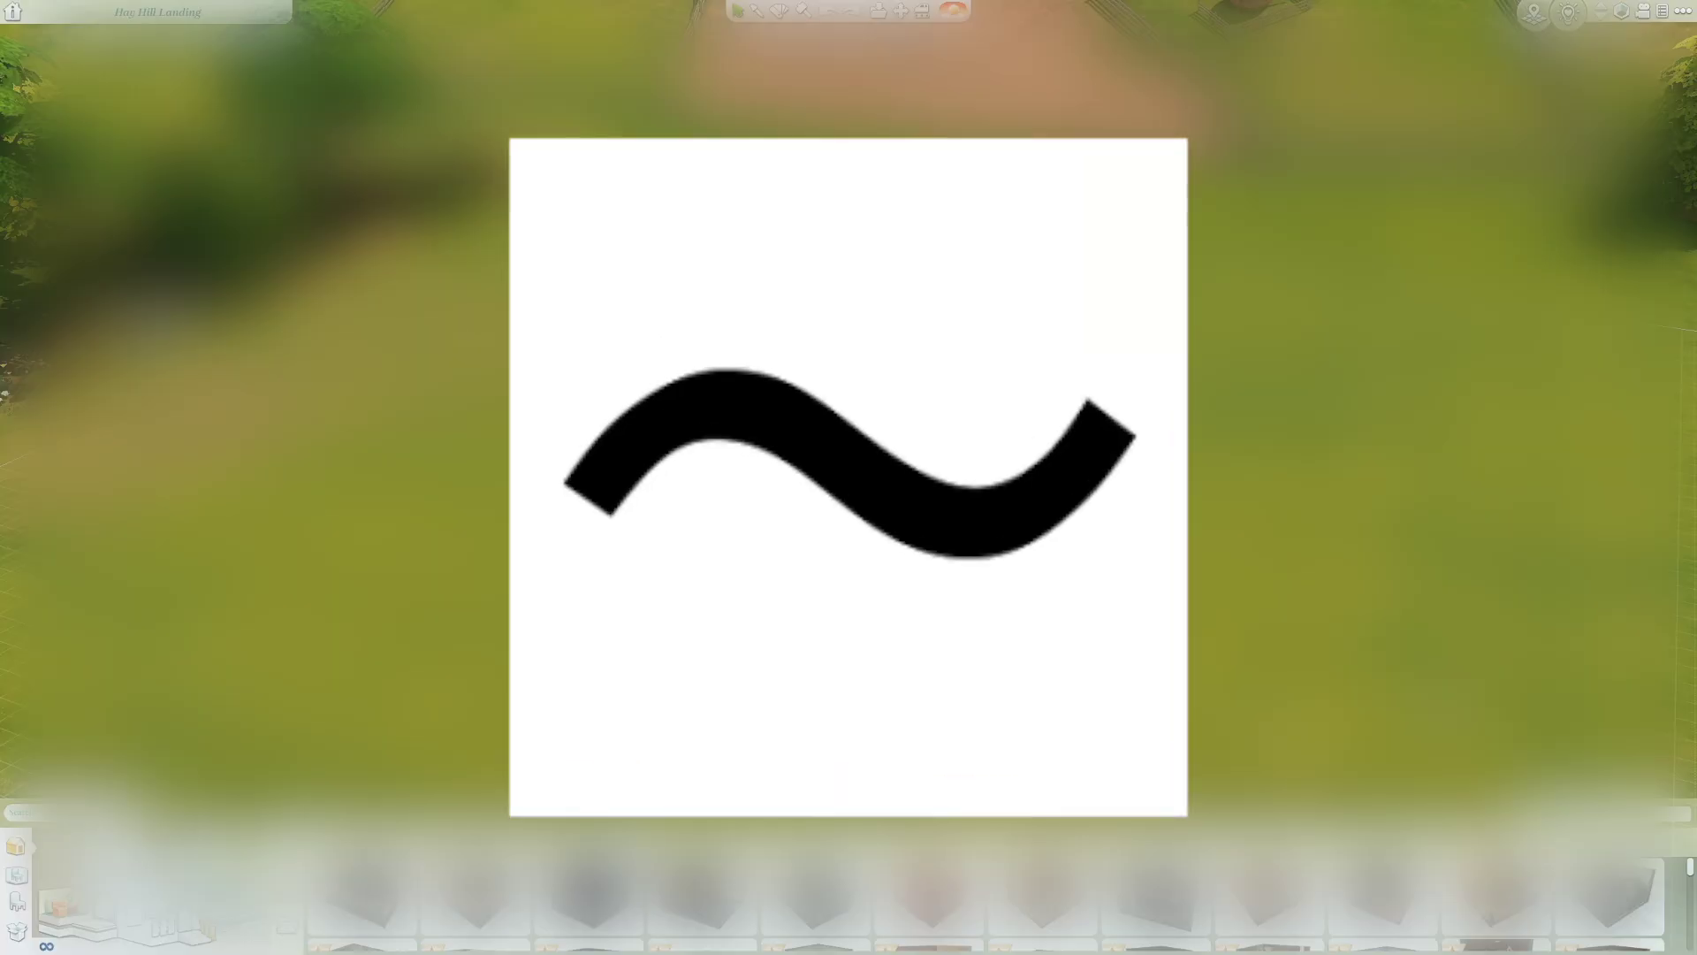
scroll(1063, 754, "down", 5)
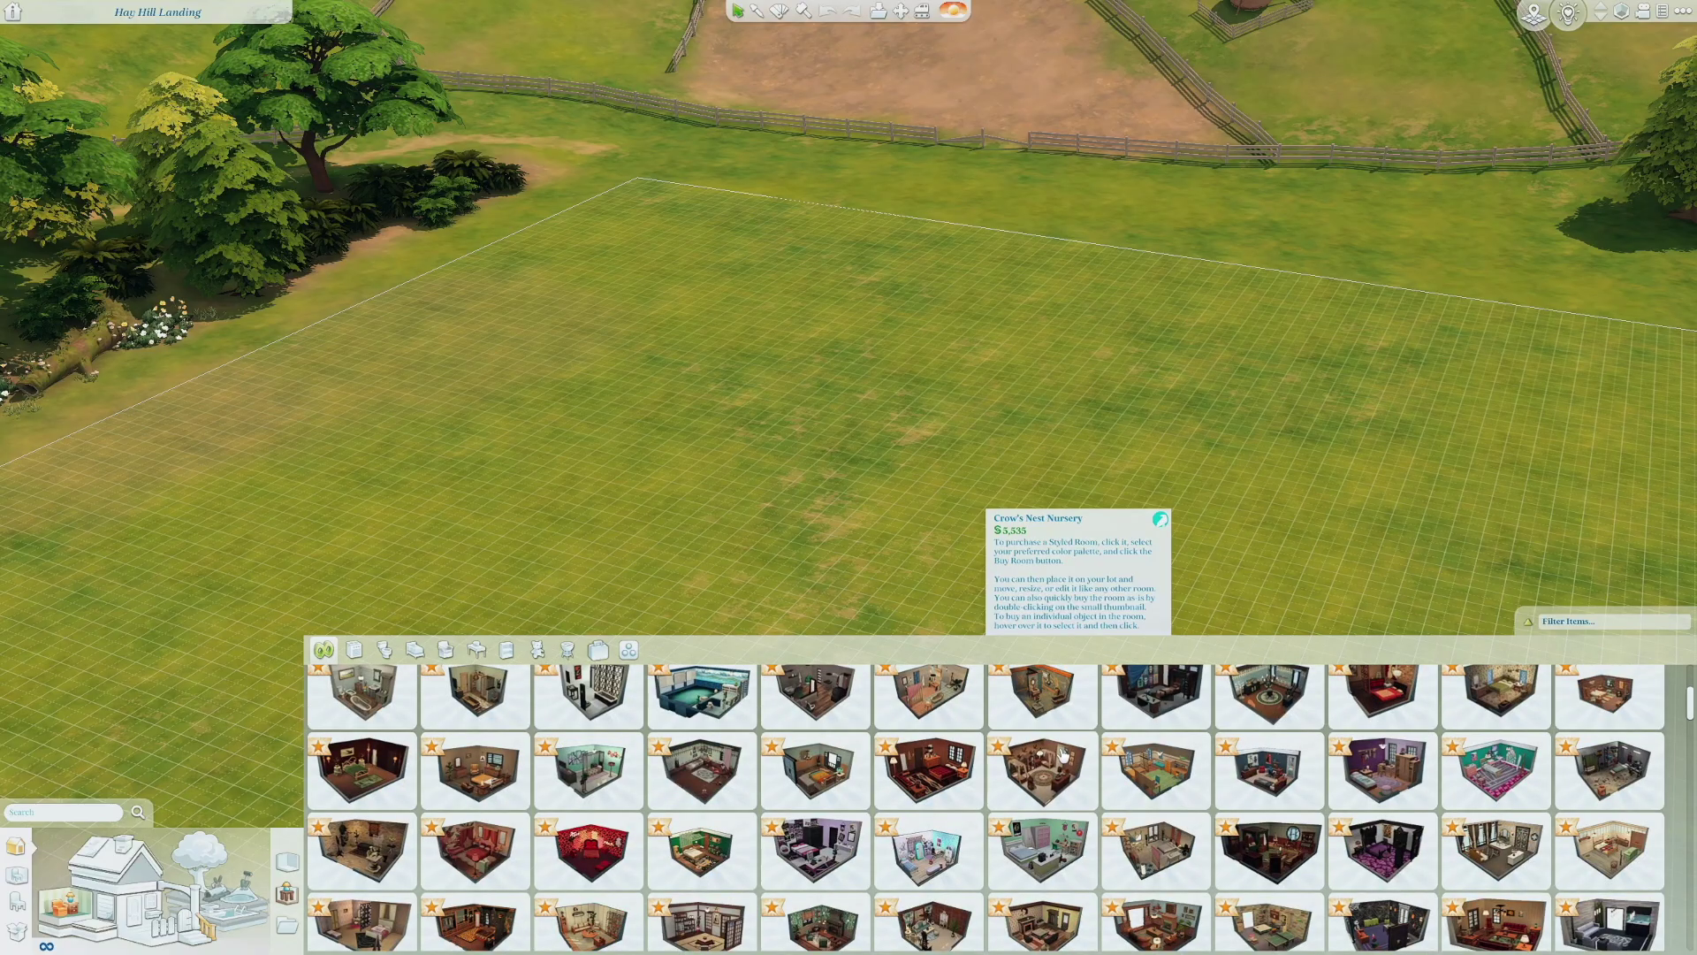
scroll(1064, 753, "down", 8)
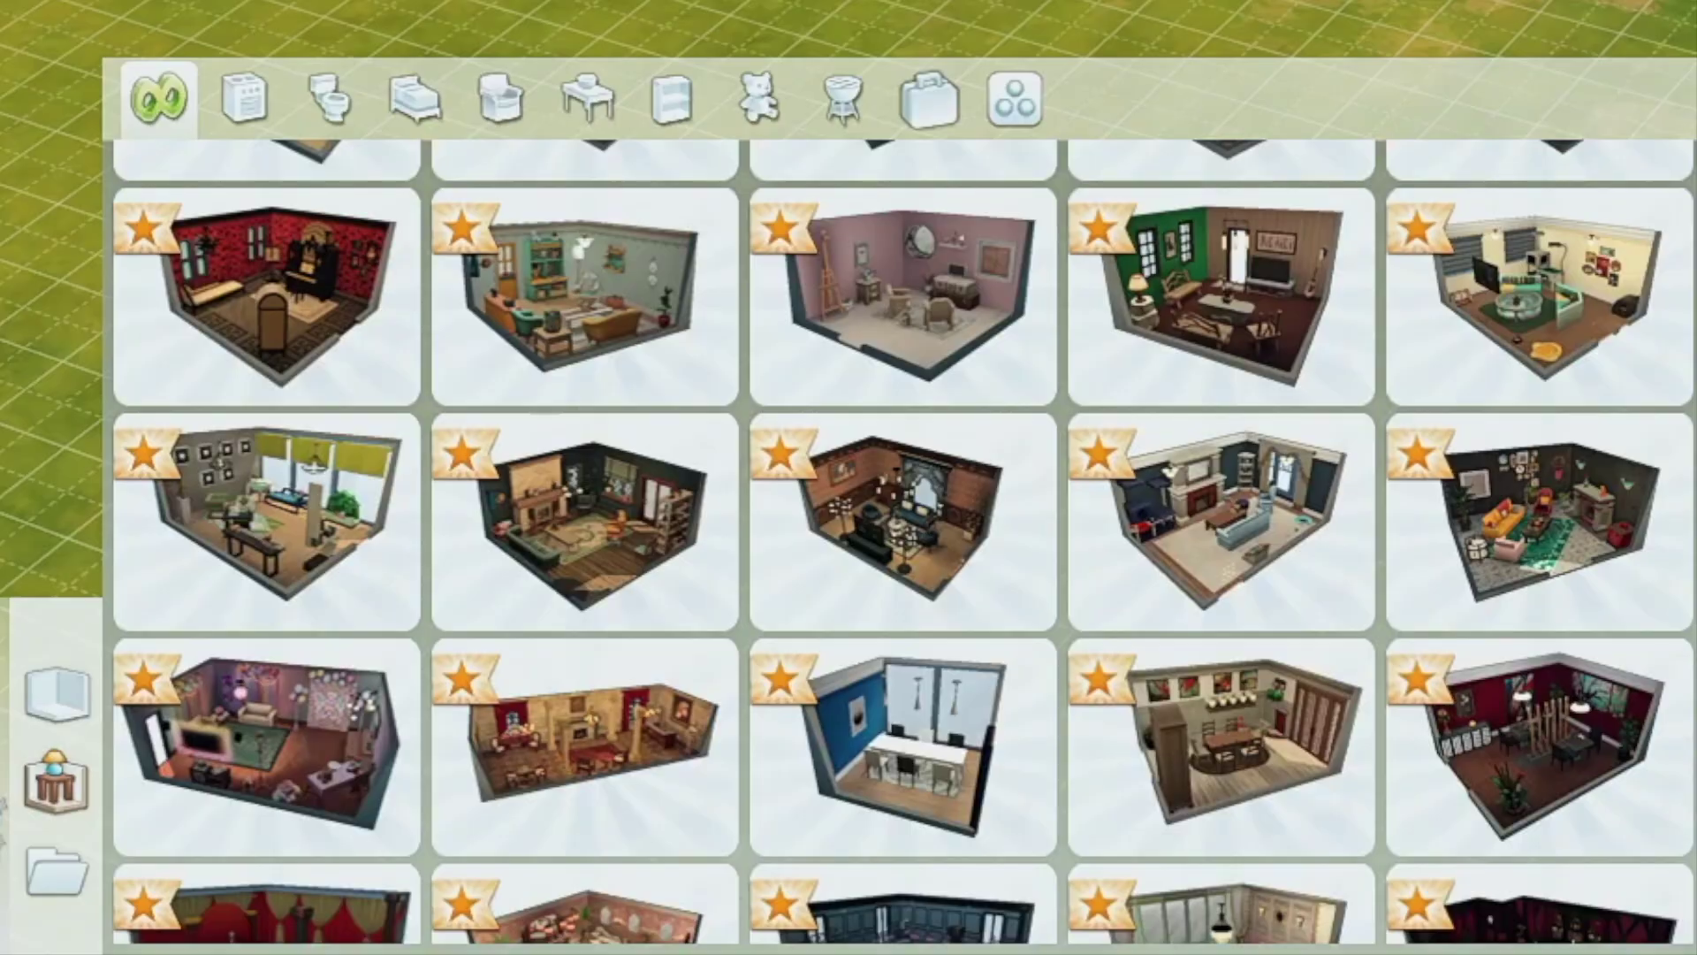
scroll(904, 541, "down", 2)
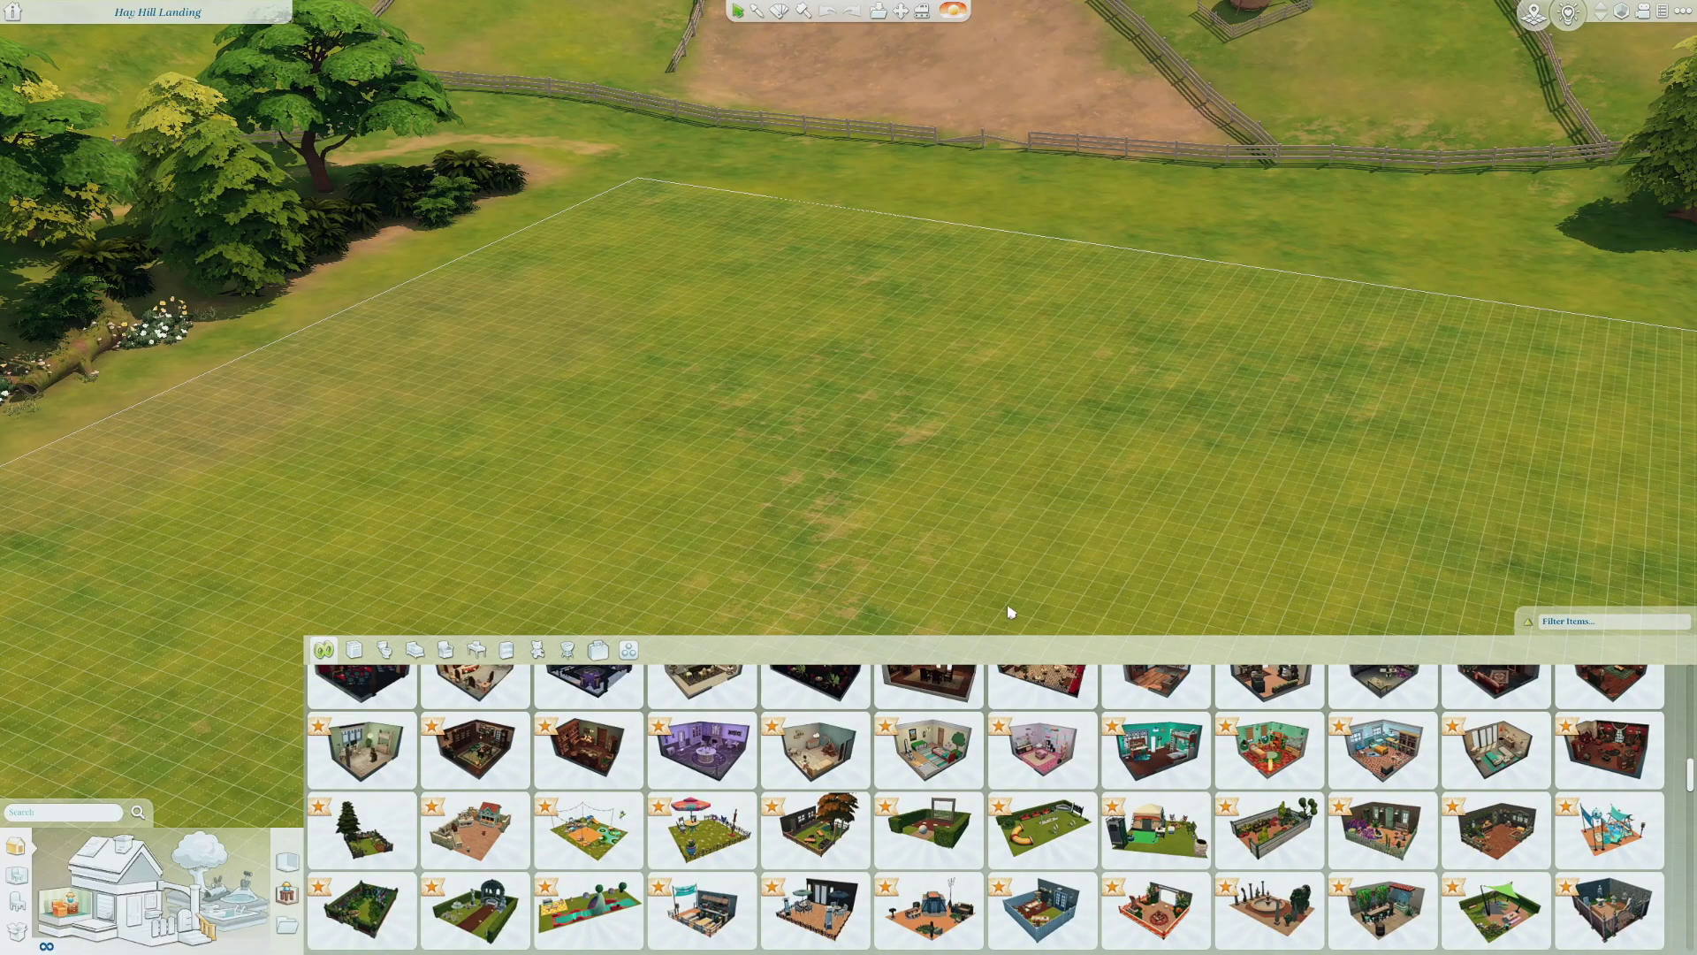
Enable the MoveObjects On option among the Better BuildBuy catalog filters.
left_click(1528, 623)
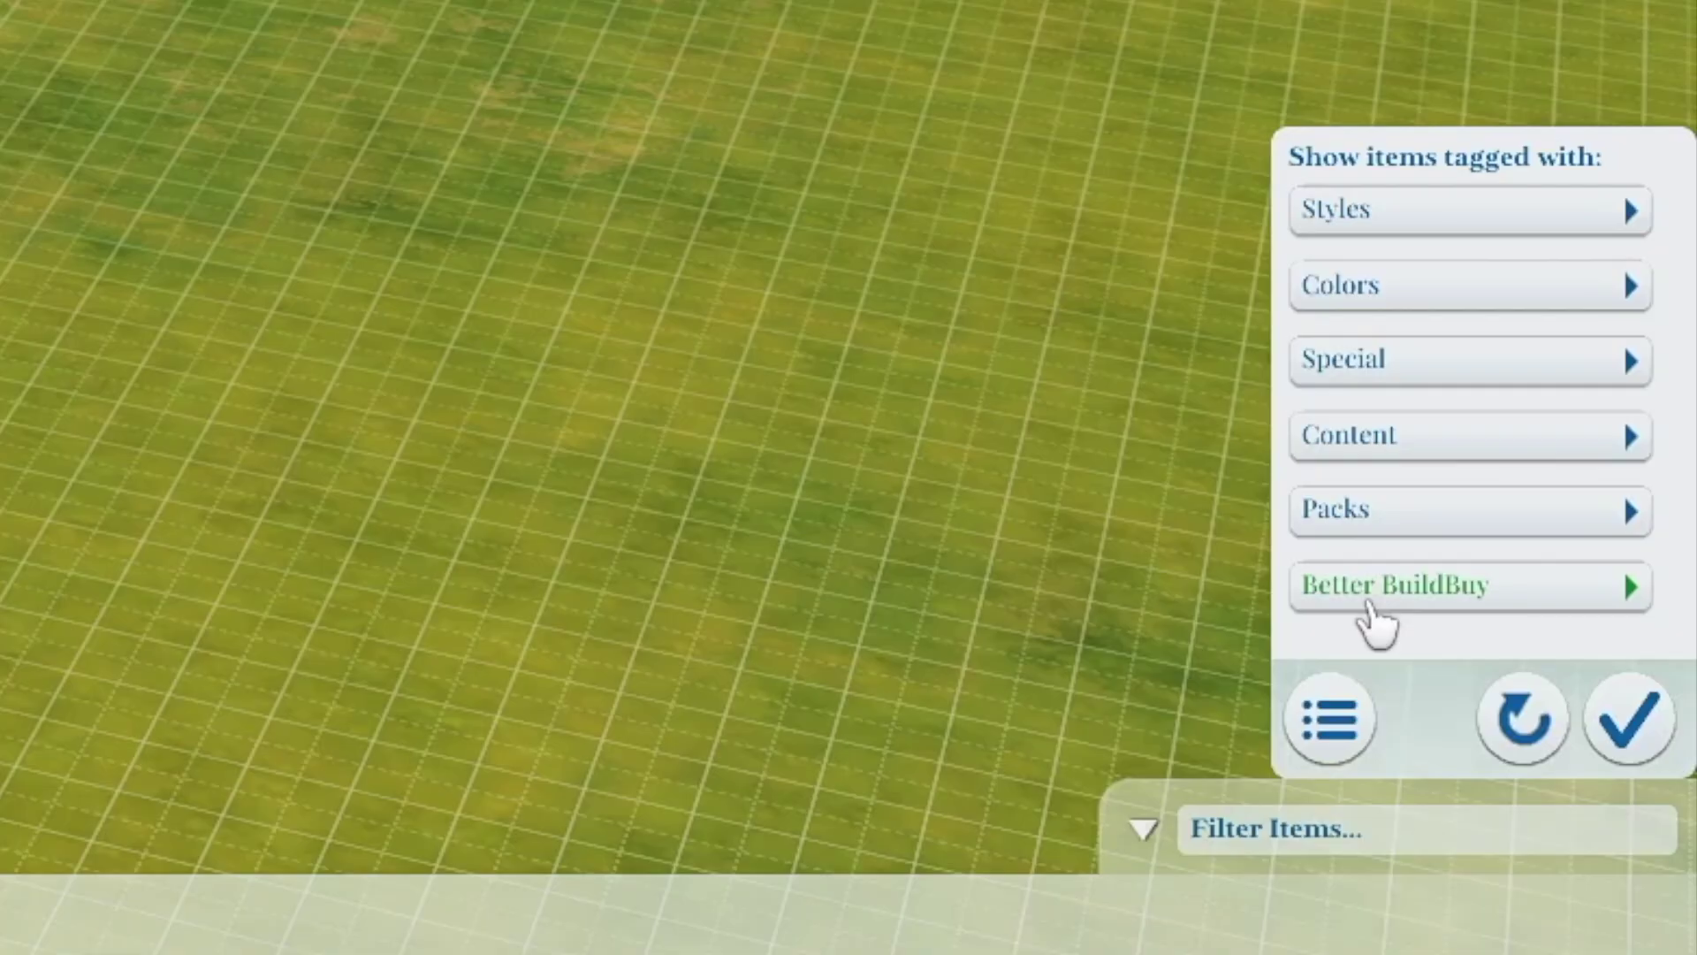
left_click(1388, 590)
scroll(1451, 633, "down", 2)
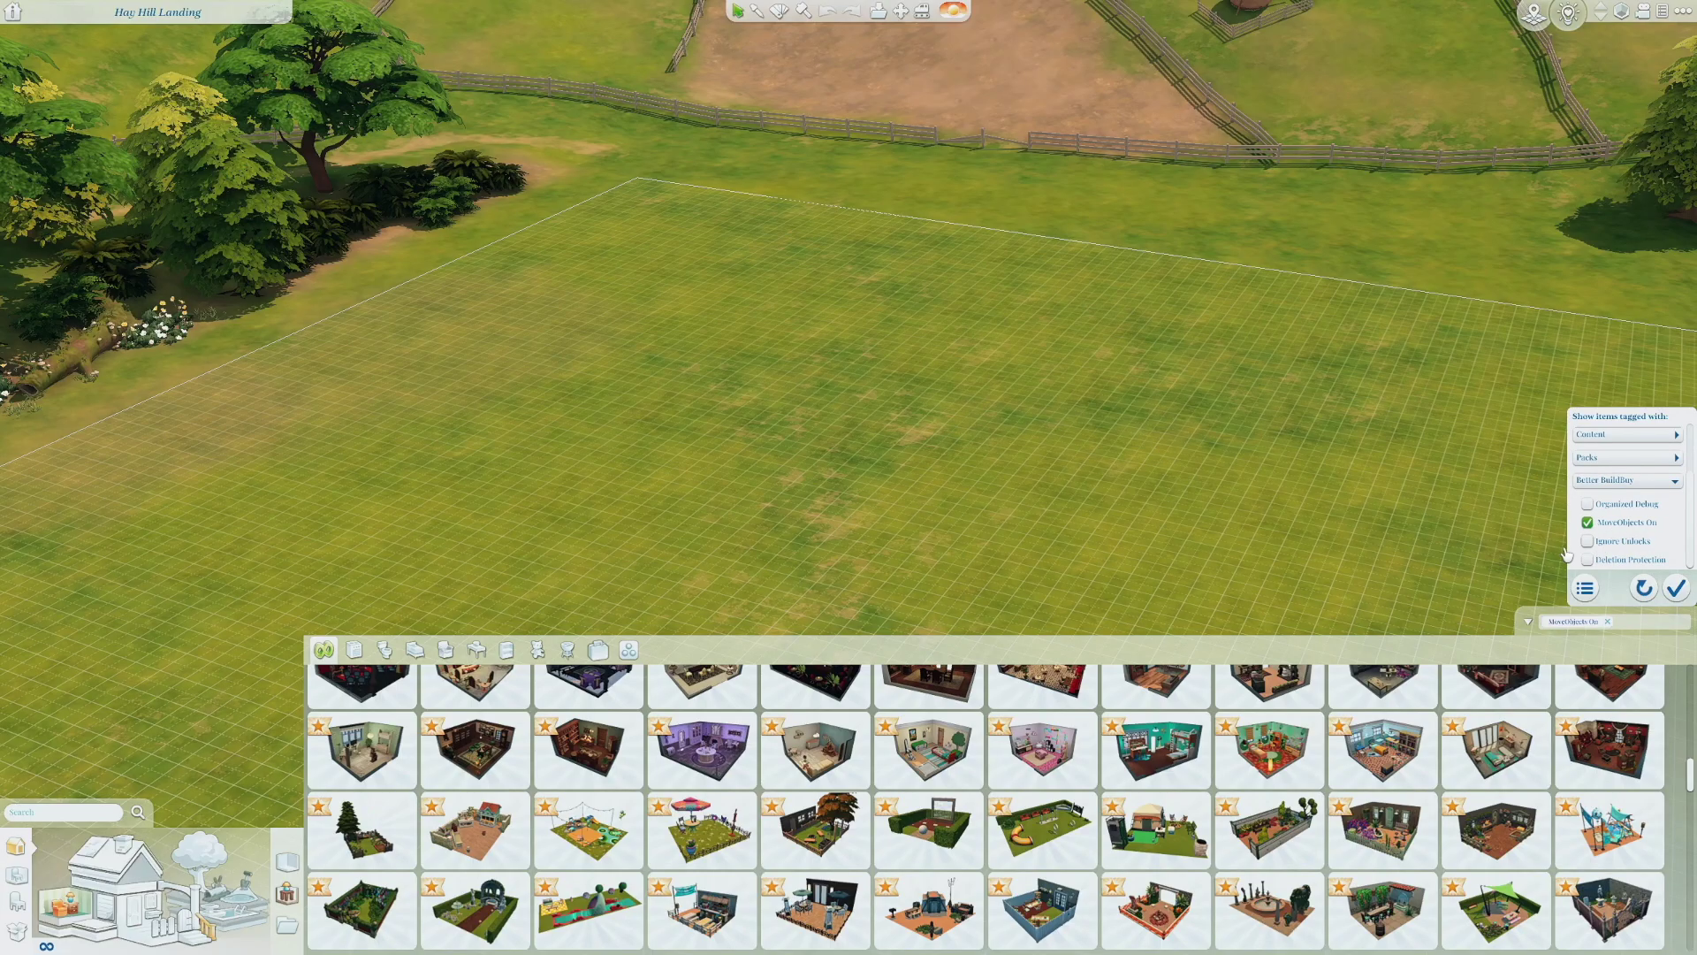
left_click(1646, 484)
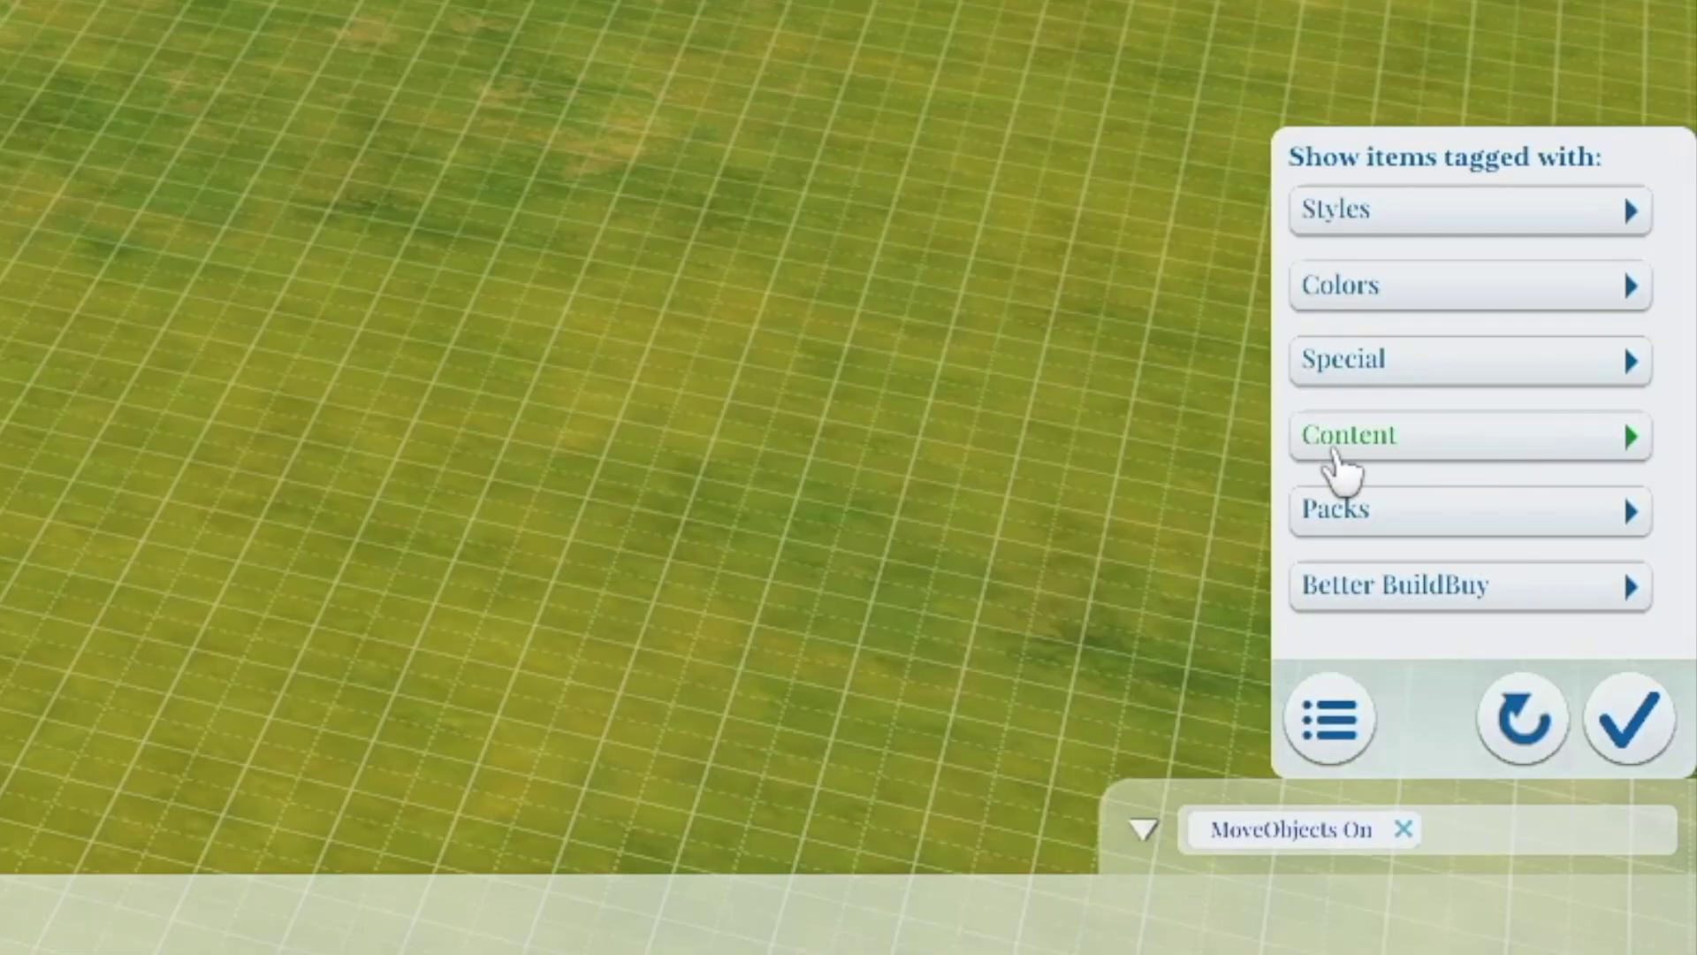
Filter the catalog by content with Hide Maxis and Custom Content enabled, and apply the filters.
left_click(1335, 453)
scroll(1381, 481, "down", 2)
scroll(1378, 478, "up", 3)
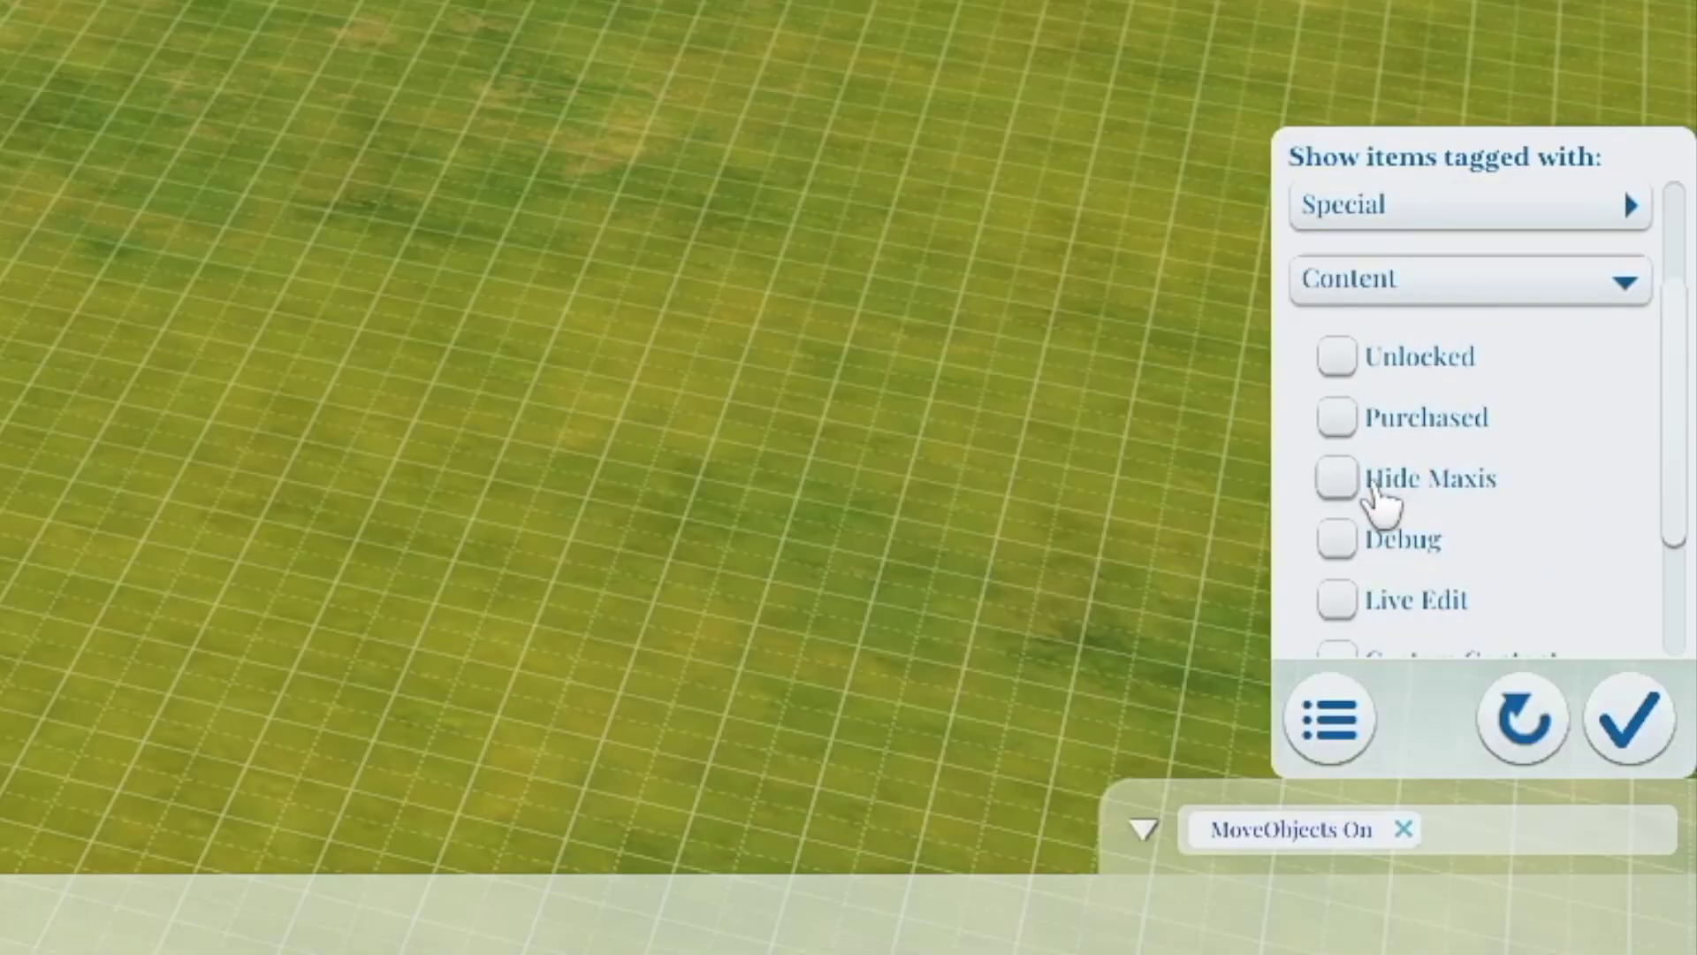
left_click_drag(1669, 429, 1669, 484)
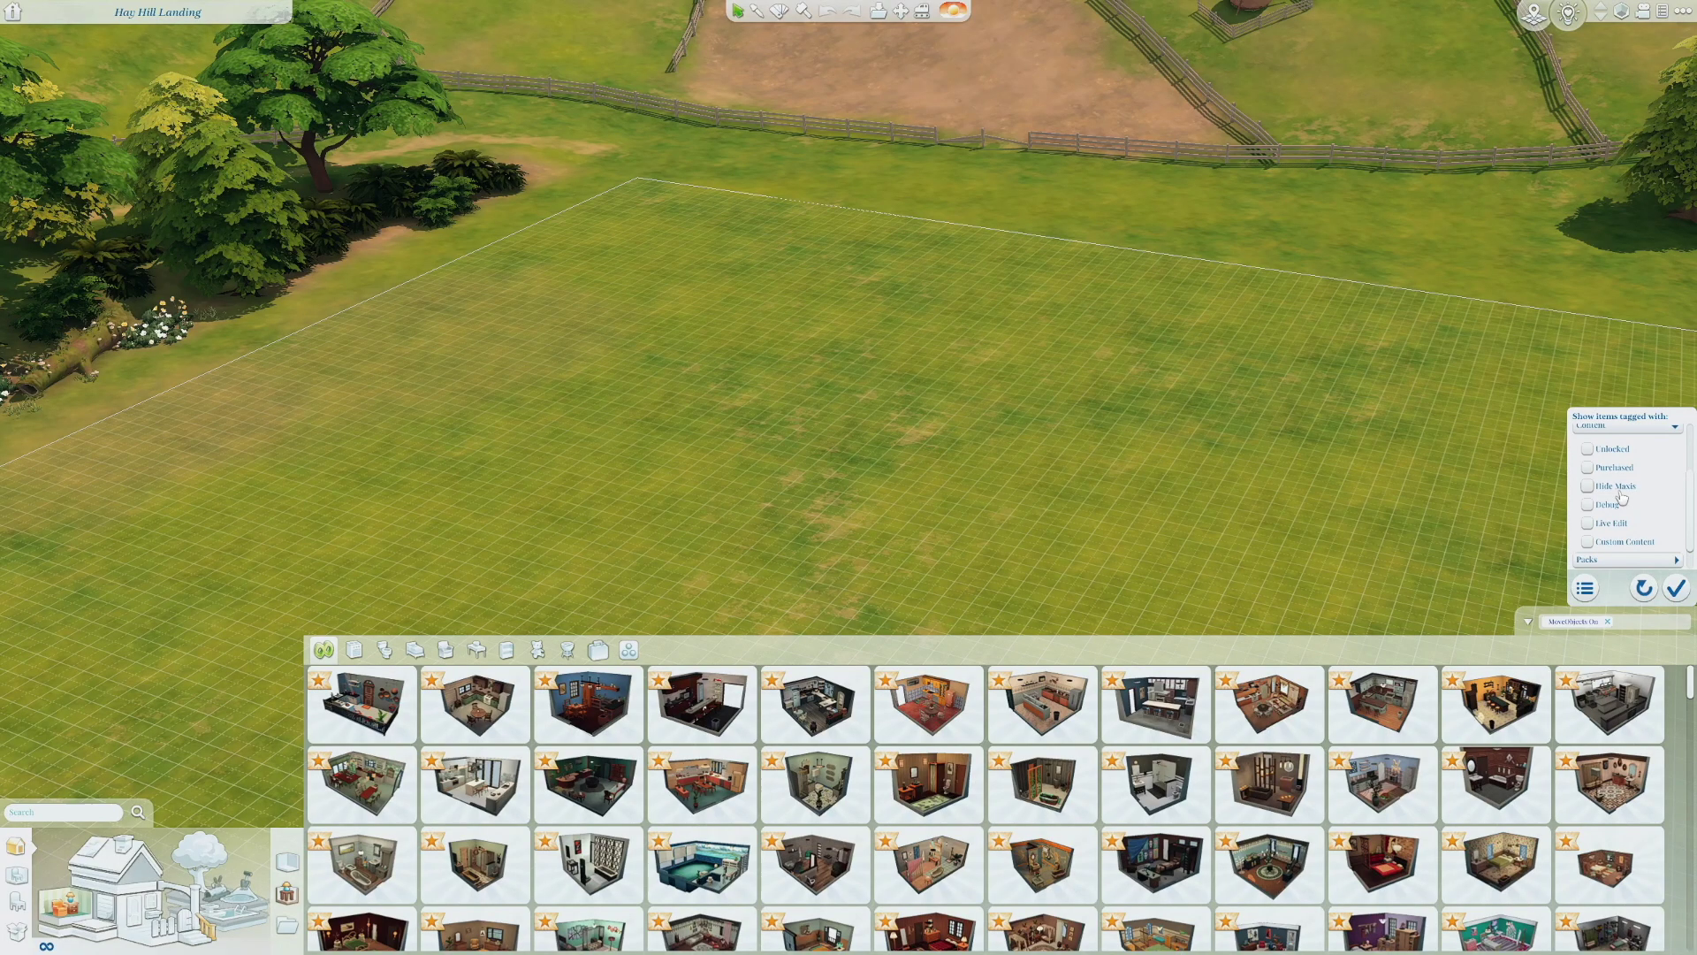
left_click(1414, 385)
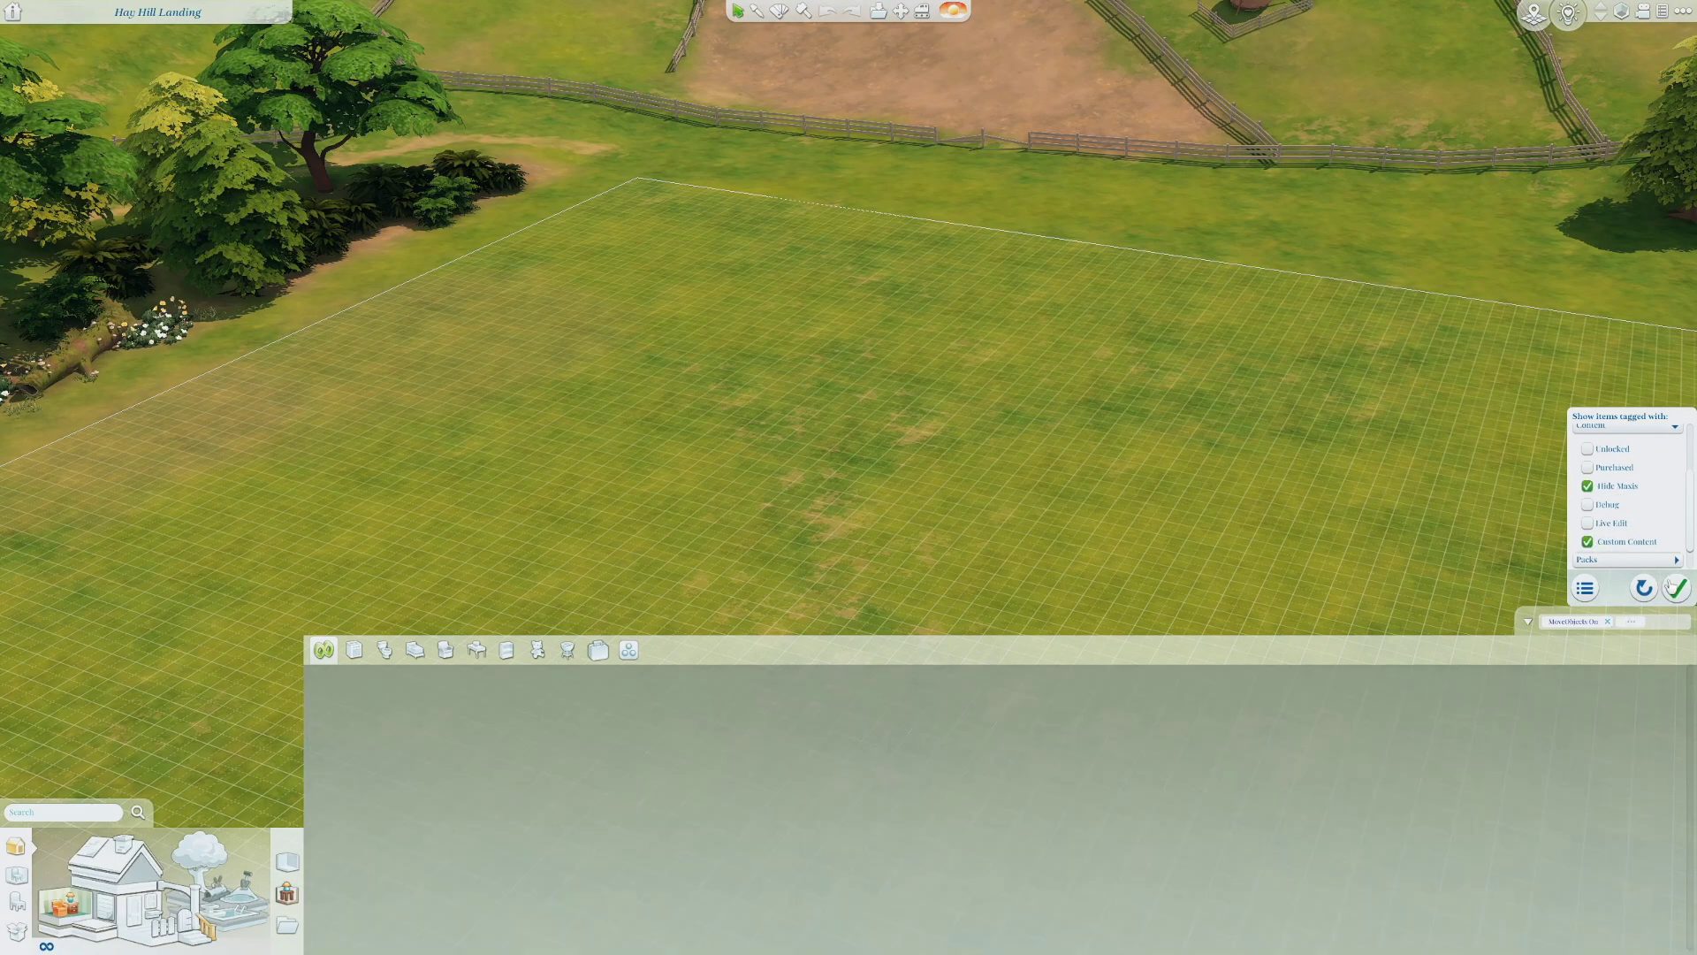
left_click(1676, 589)
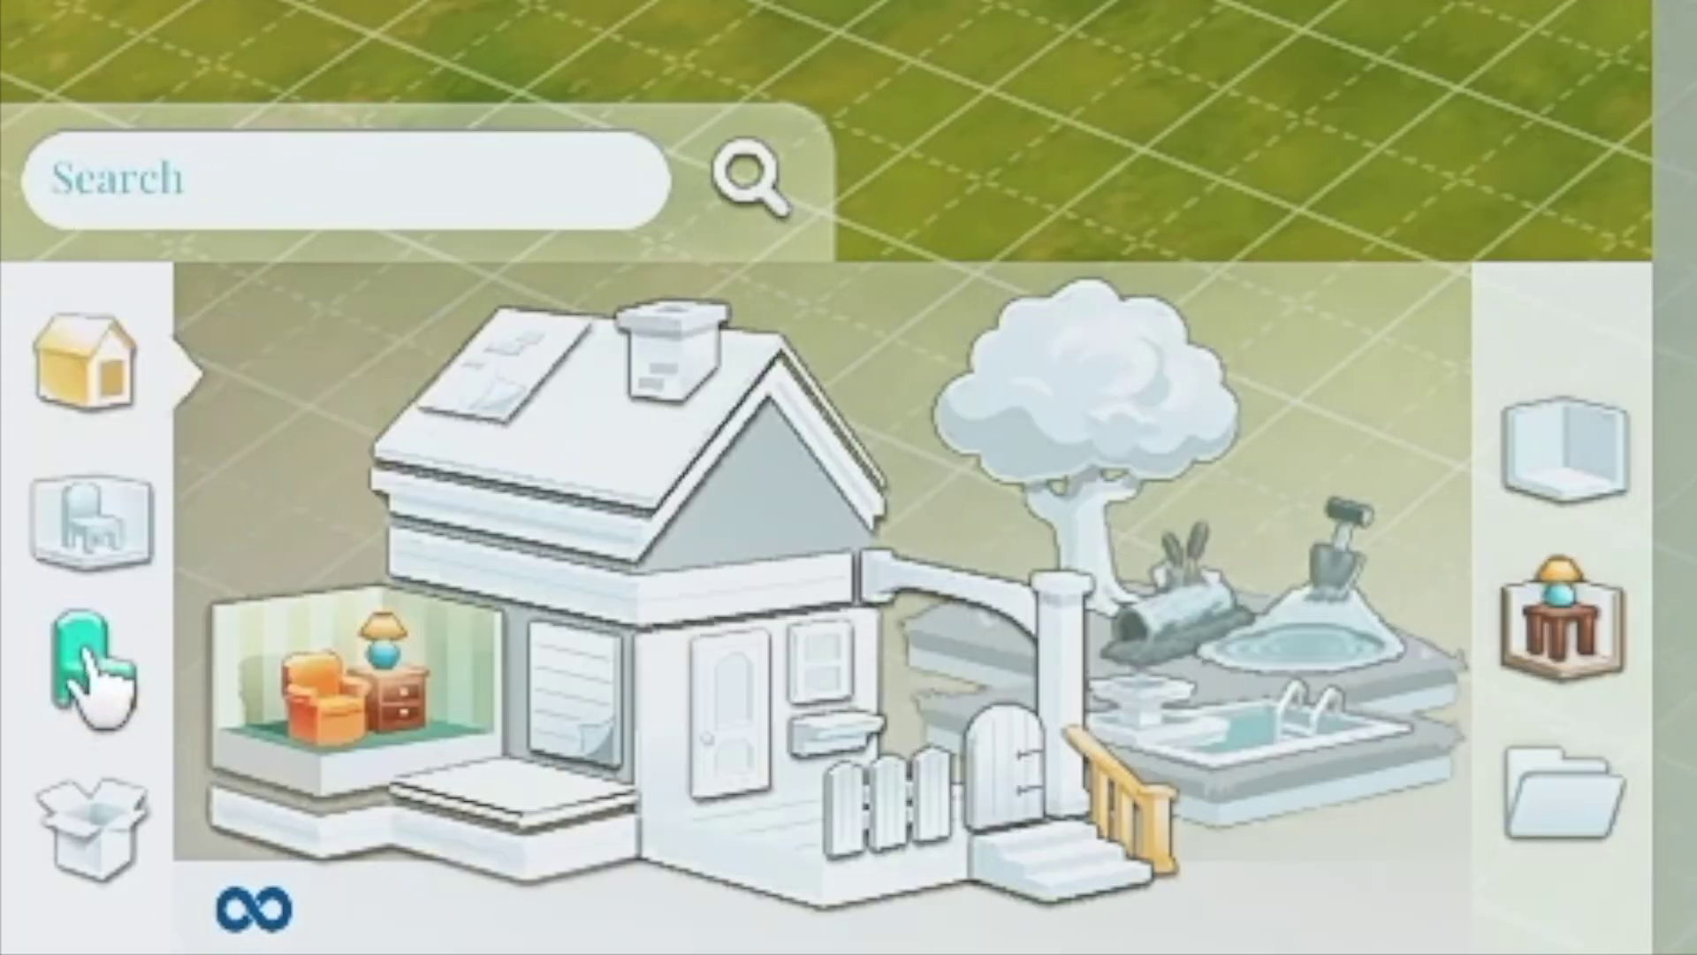
Show the custom content beds in the object catalog sorted by function, with the lot's back corner in view.
left_click(95, 681)
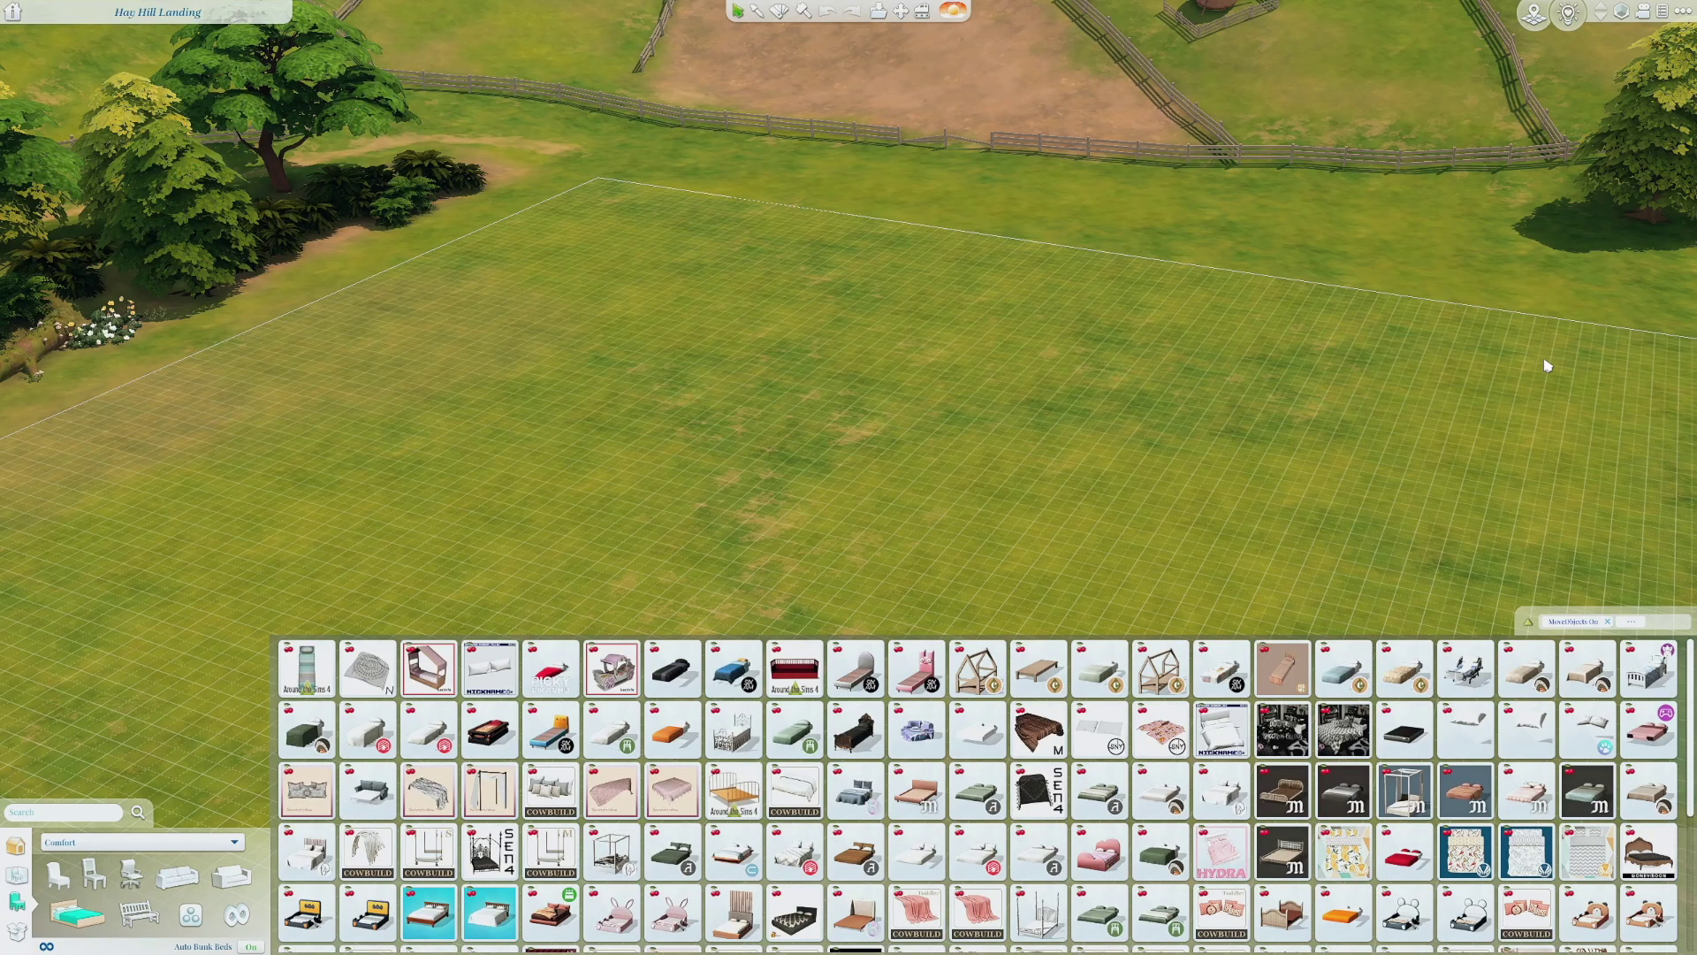
left_click_drag(1547, 365, 1364, 451)
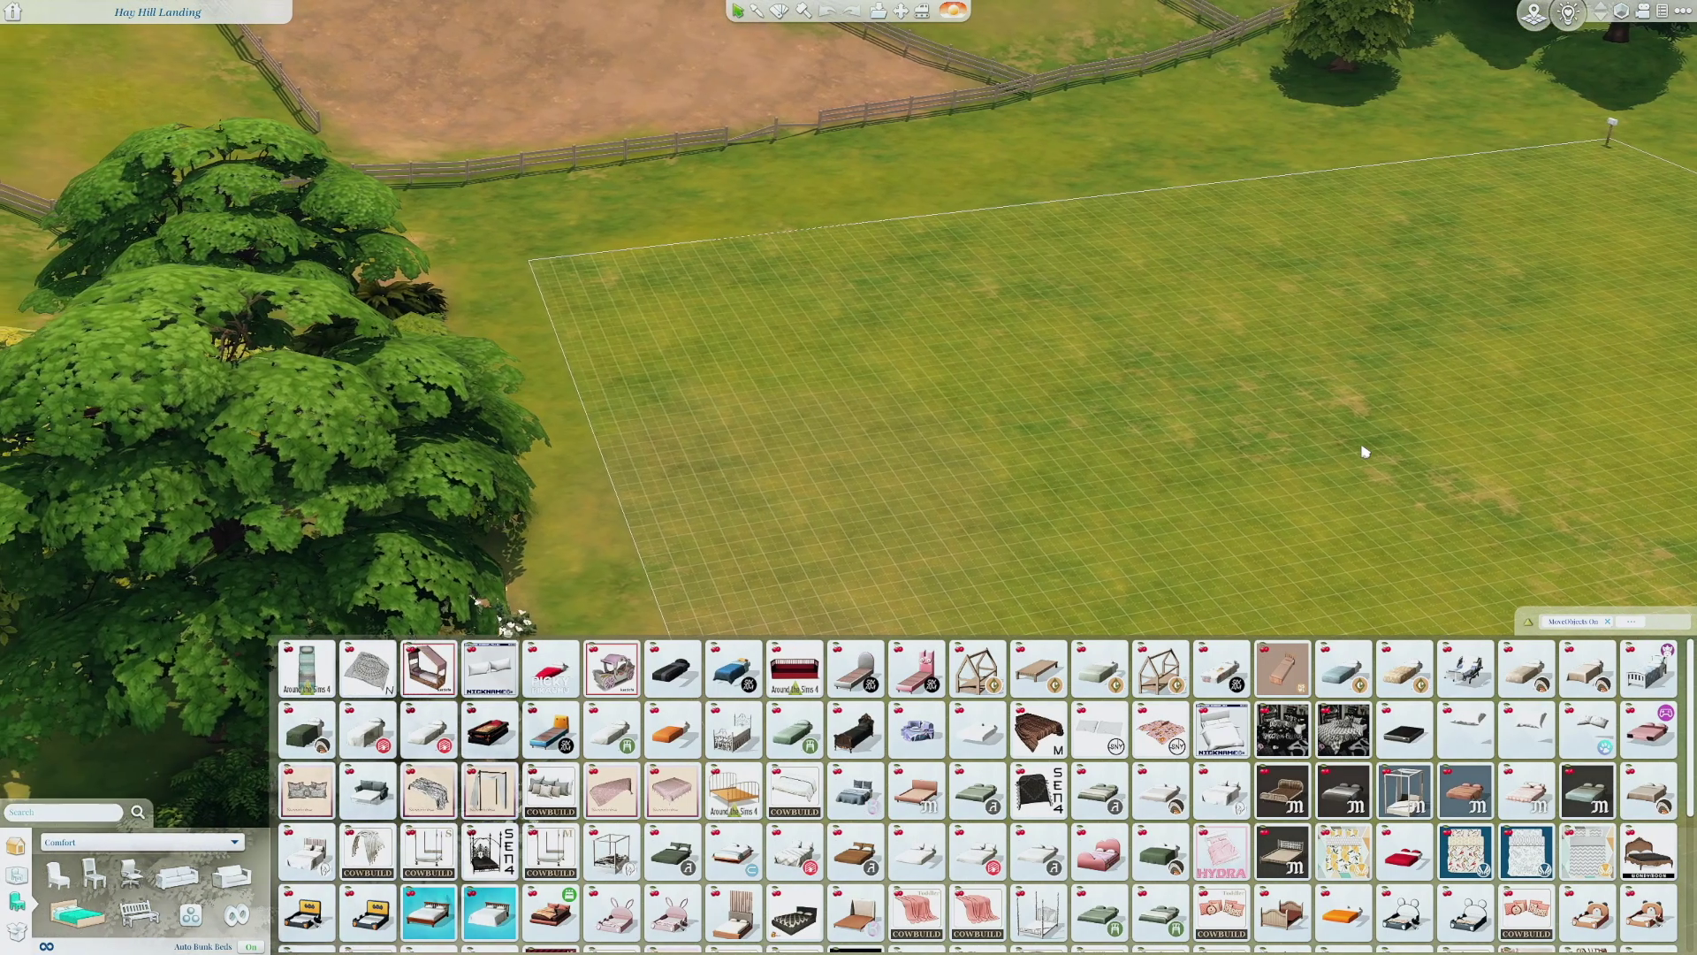
scroll(1167, 548, "up", 4)
left_click_drag(1155, 538, 1098, 389)
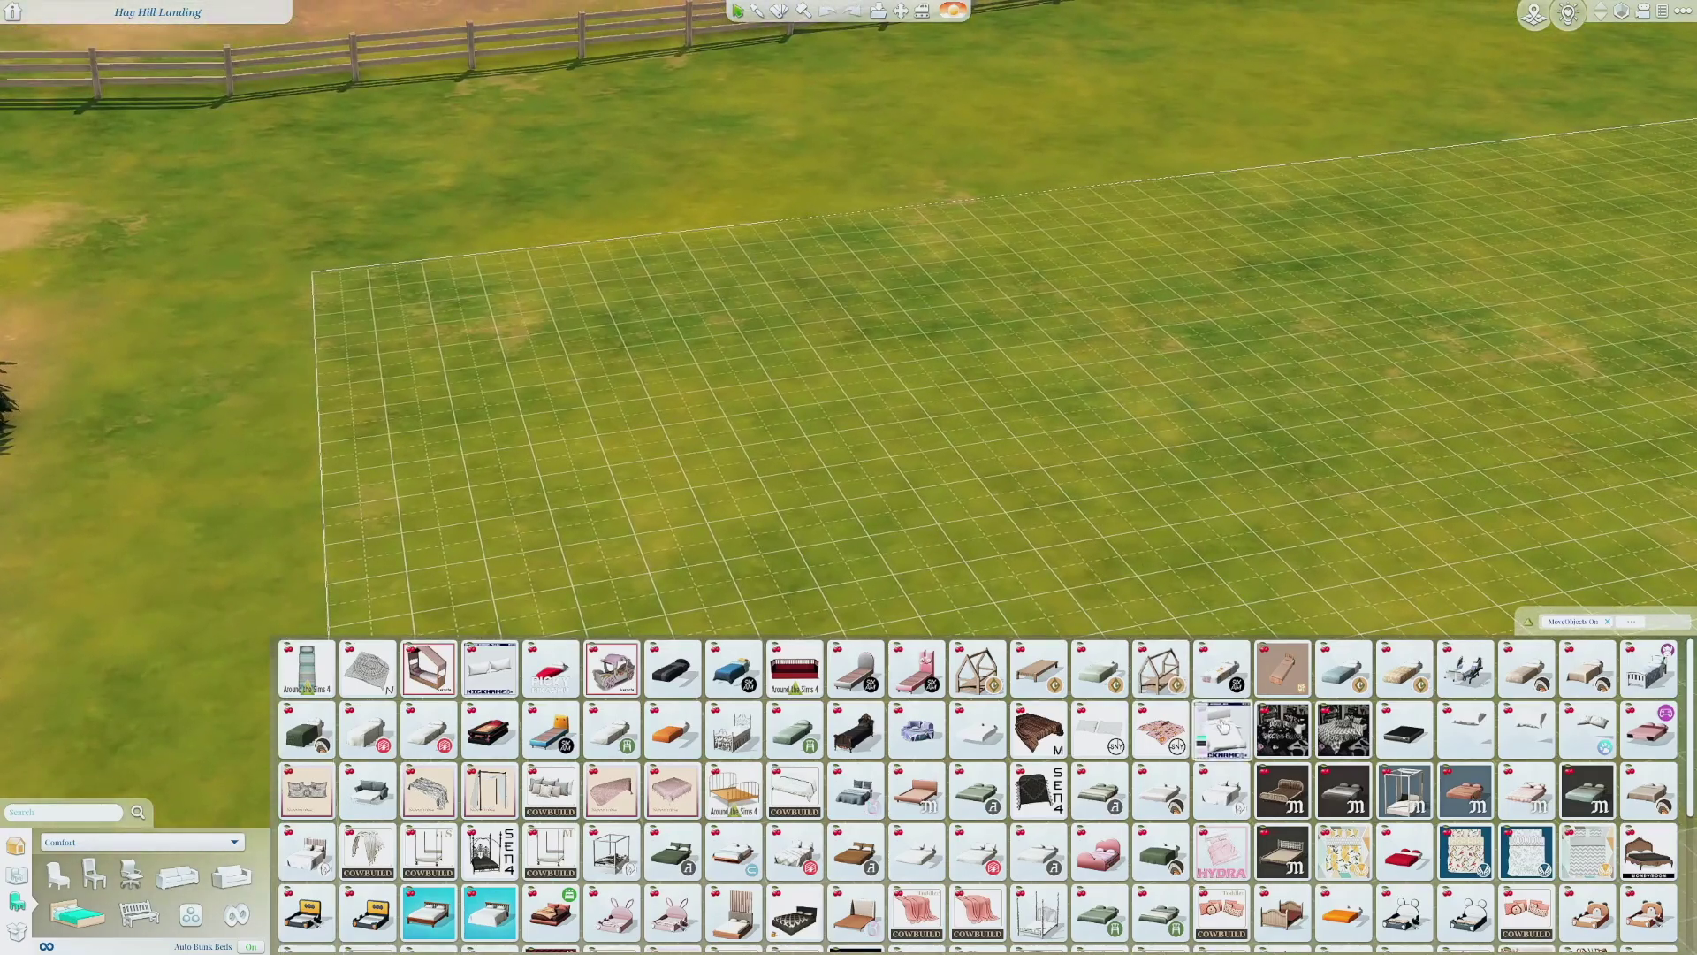
Try placing a white double bed near the lot's back corner, and undo the placement.
left_click(1222, 725)
left_click(883, 336)
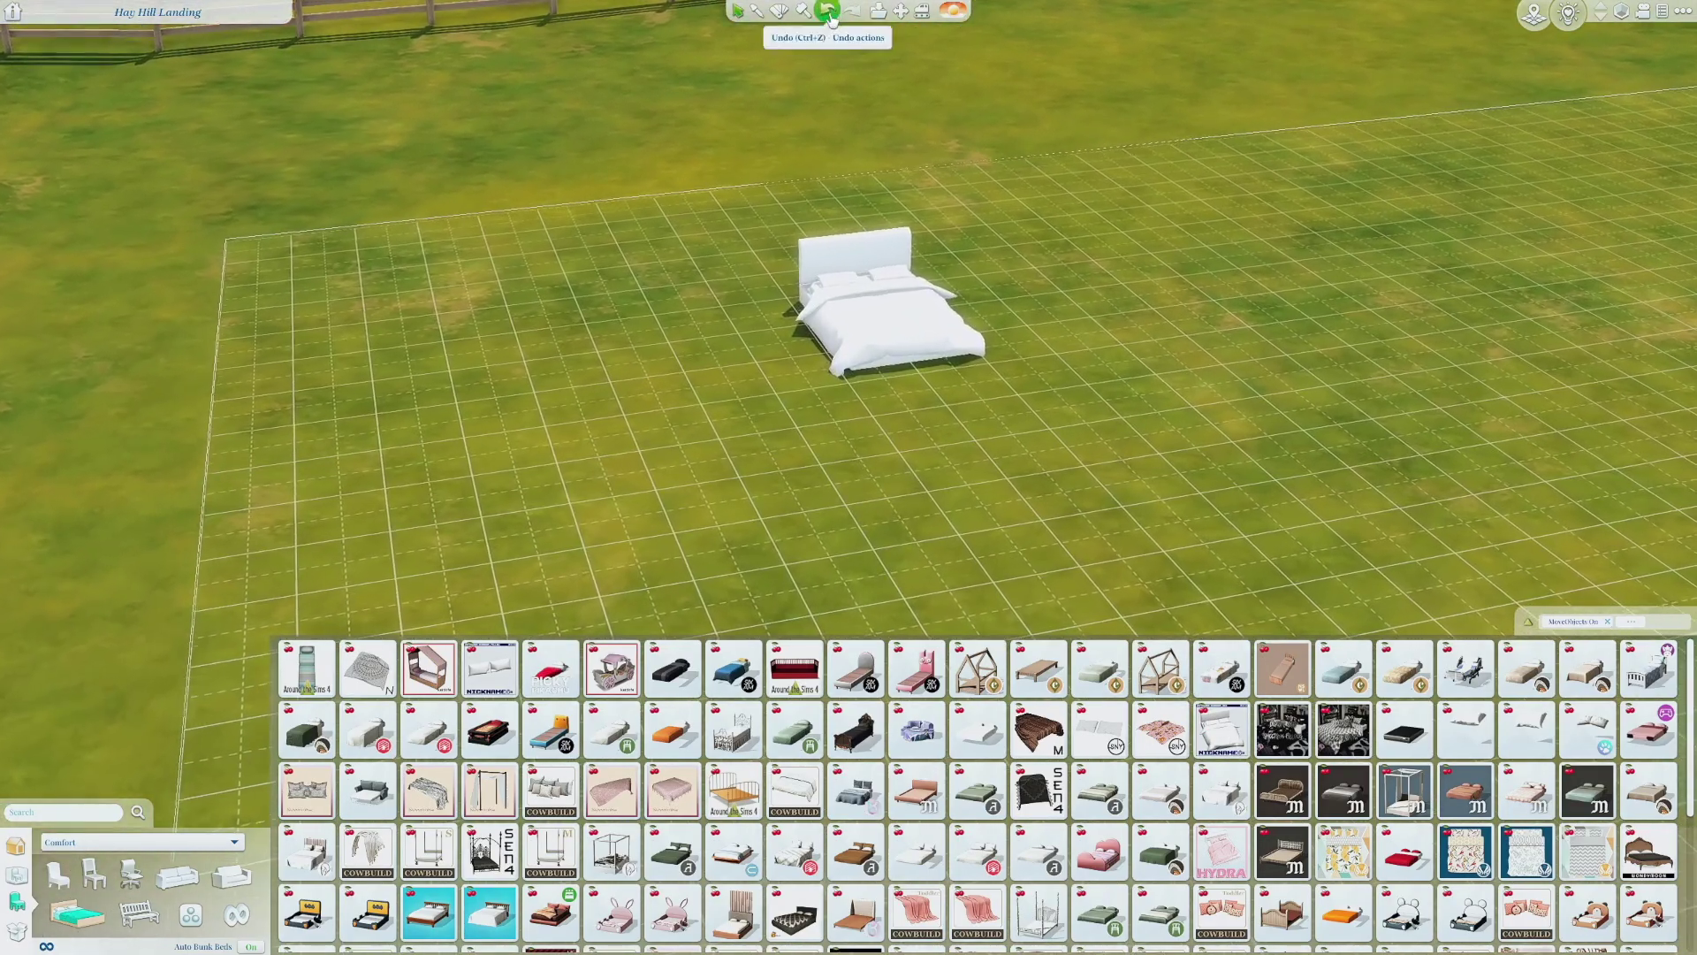
left_click(831, 13)
Place custom content bedding, including a white patterned blanket and a floral throw, near the lot's back corner.
scroll(920, 435, "down", 5)
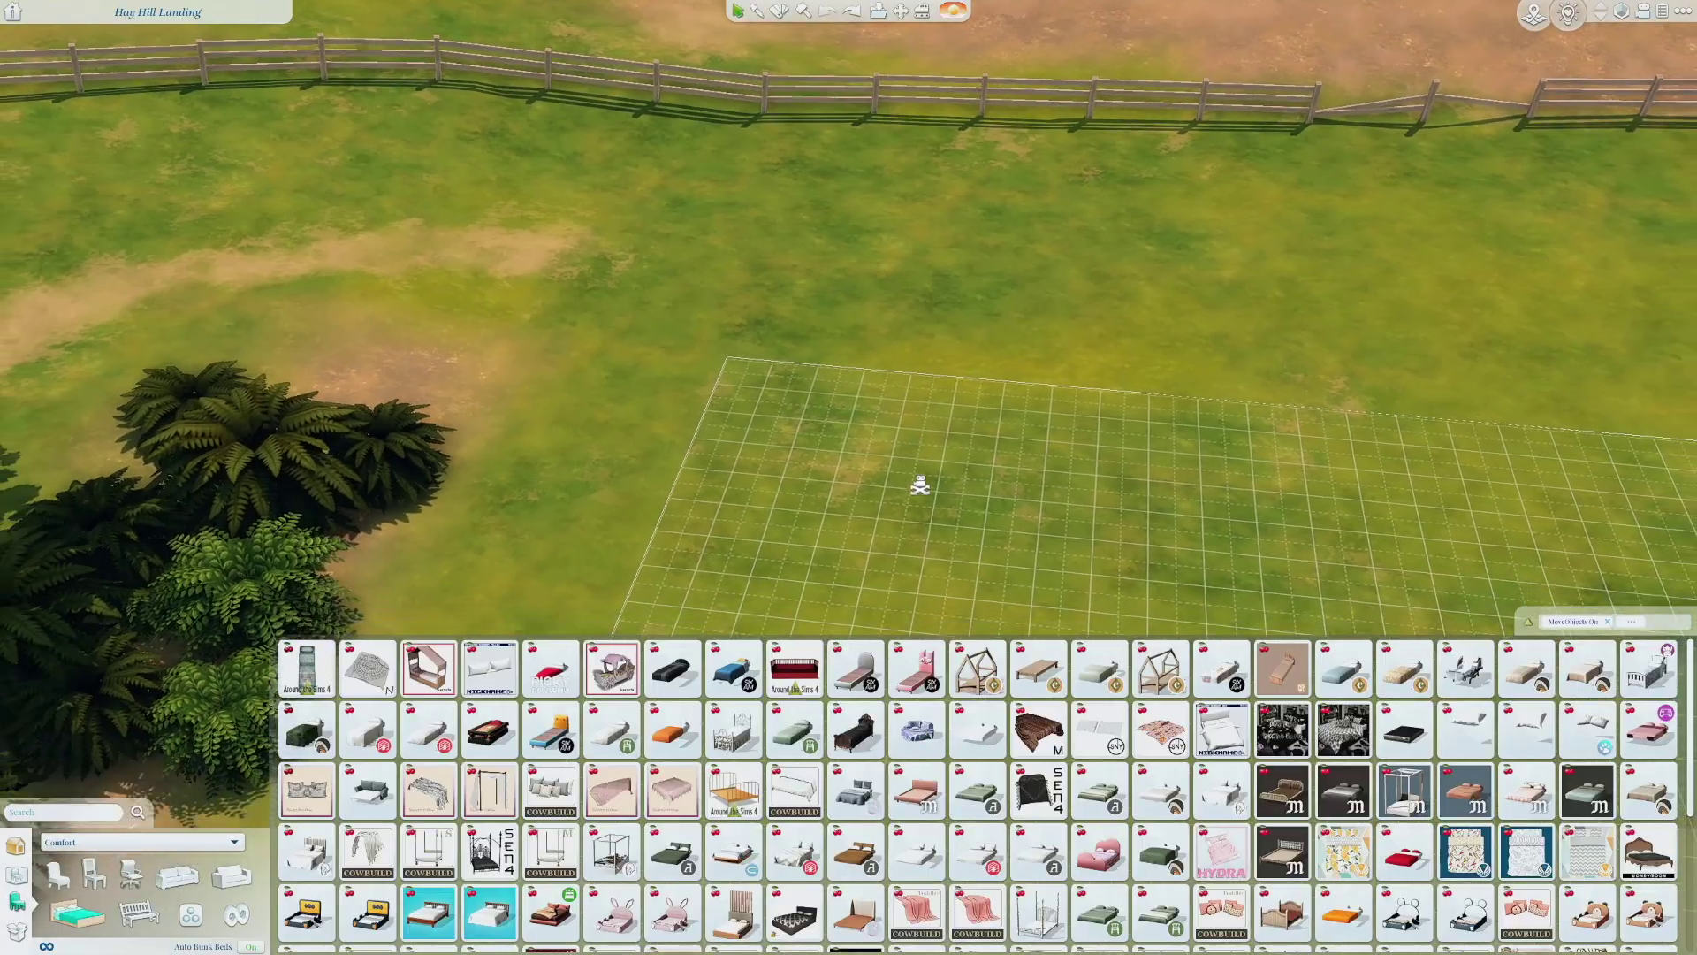
scroll(920, 484, "up", 5)
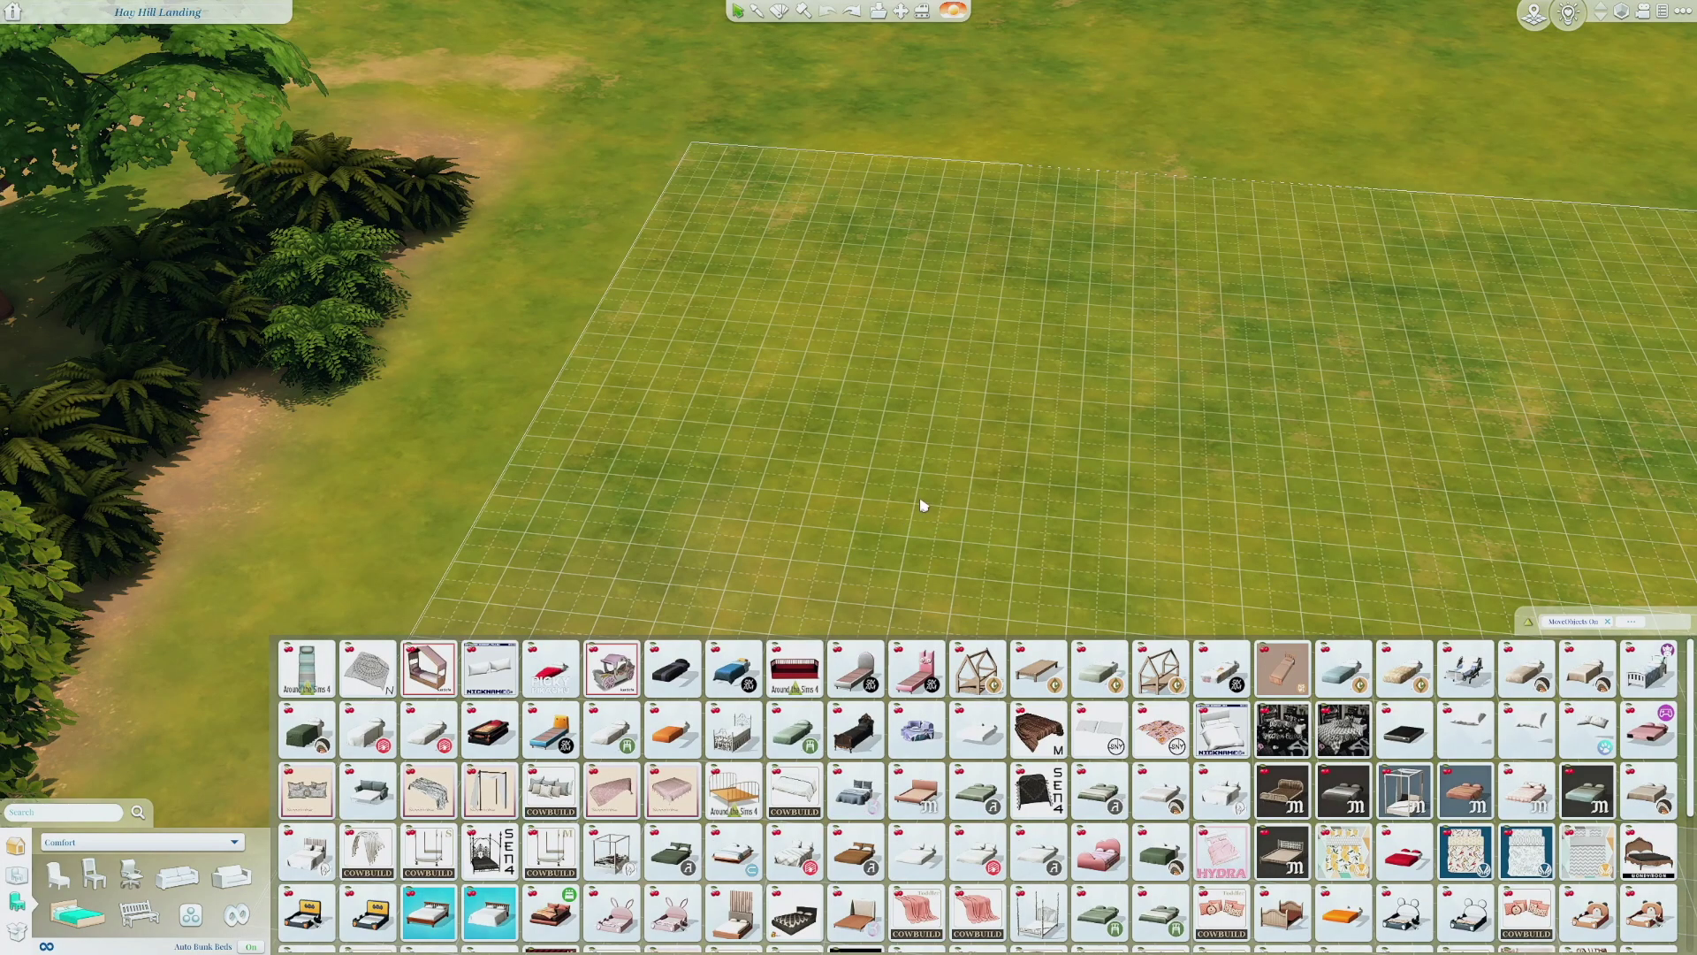
scroll(922, 505, "down", 3)
left_click_drag(922, 505, 960, 512)
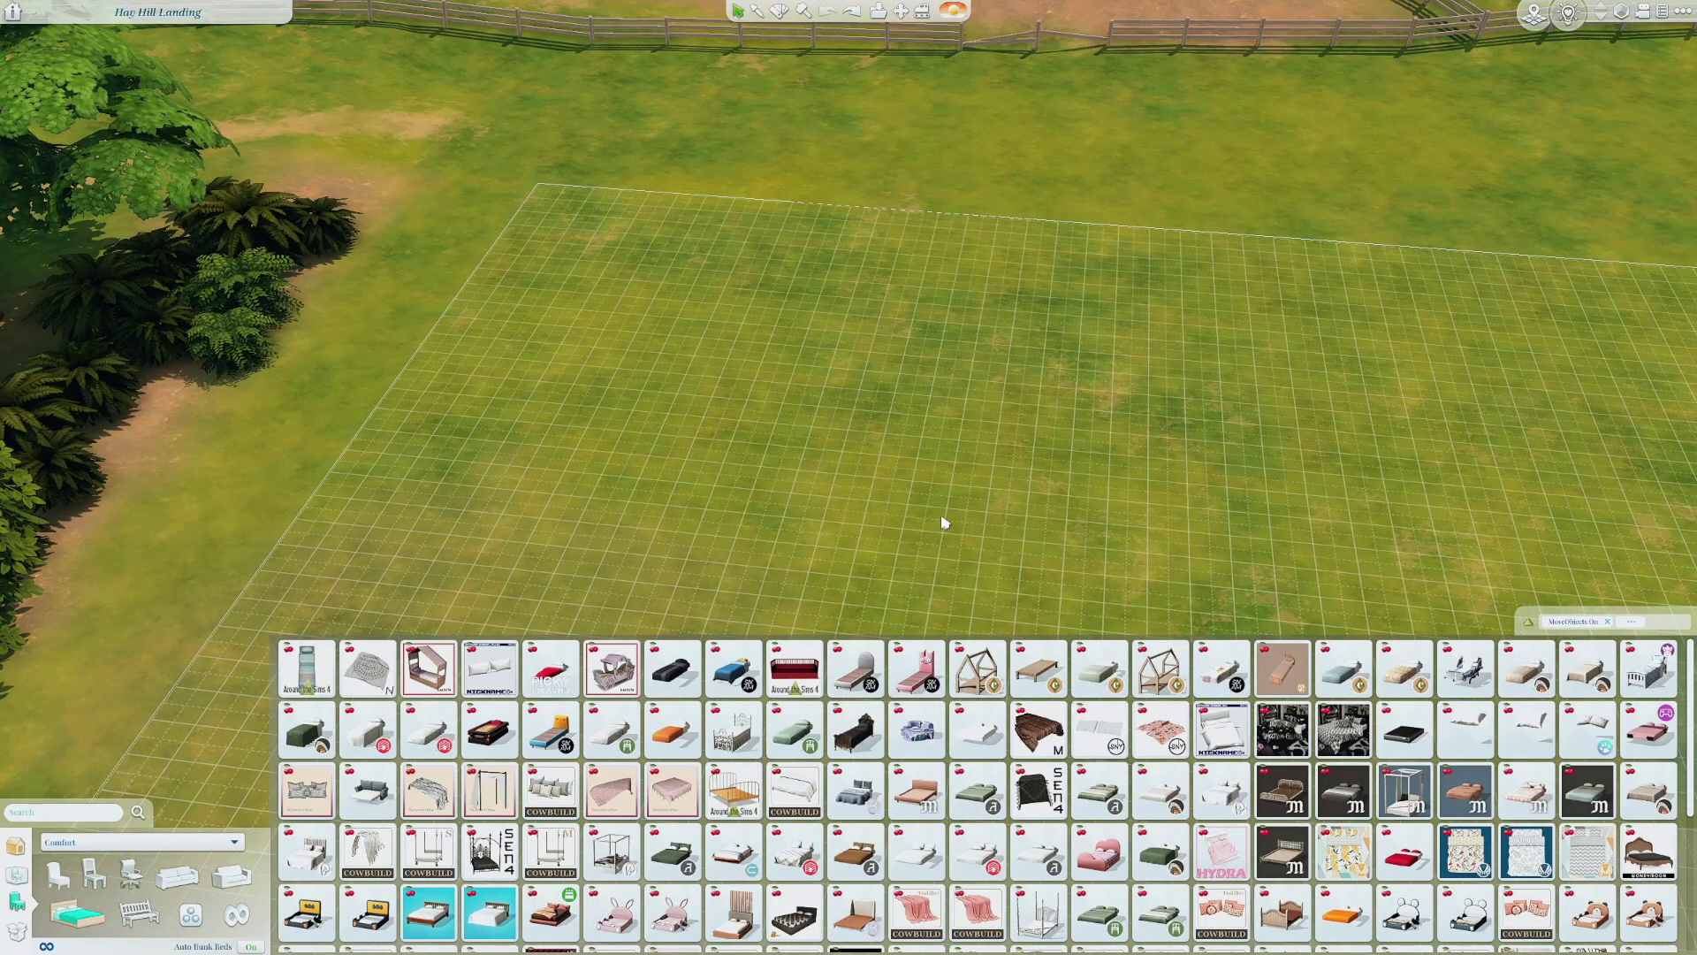
scroll(945, 523, "down", 2)
left_click_drag(945, 523, 887, 537)
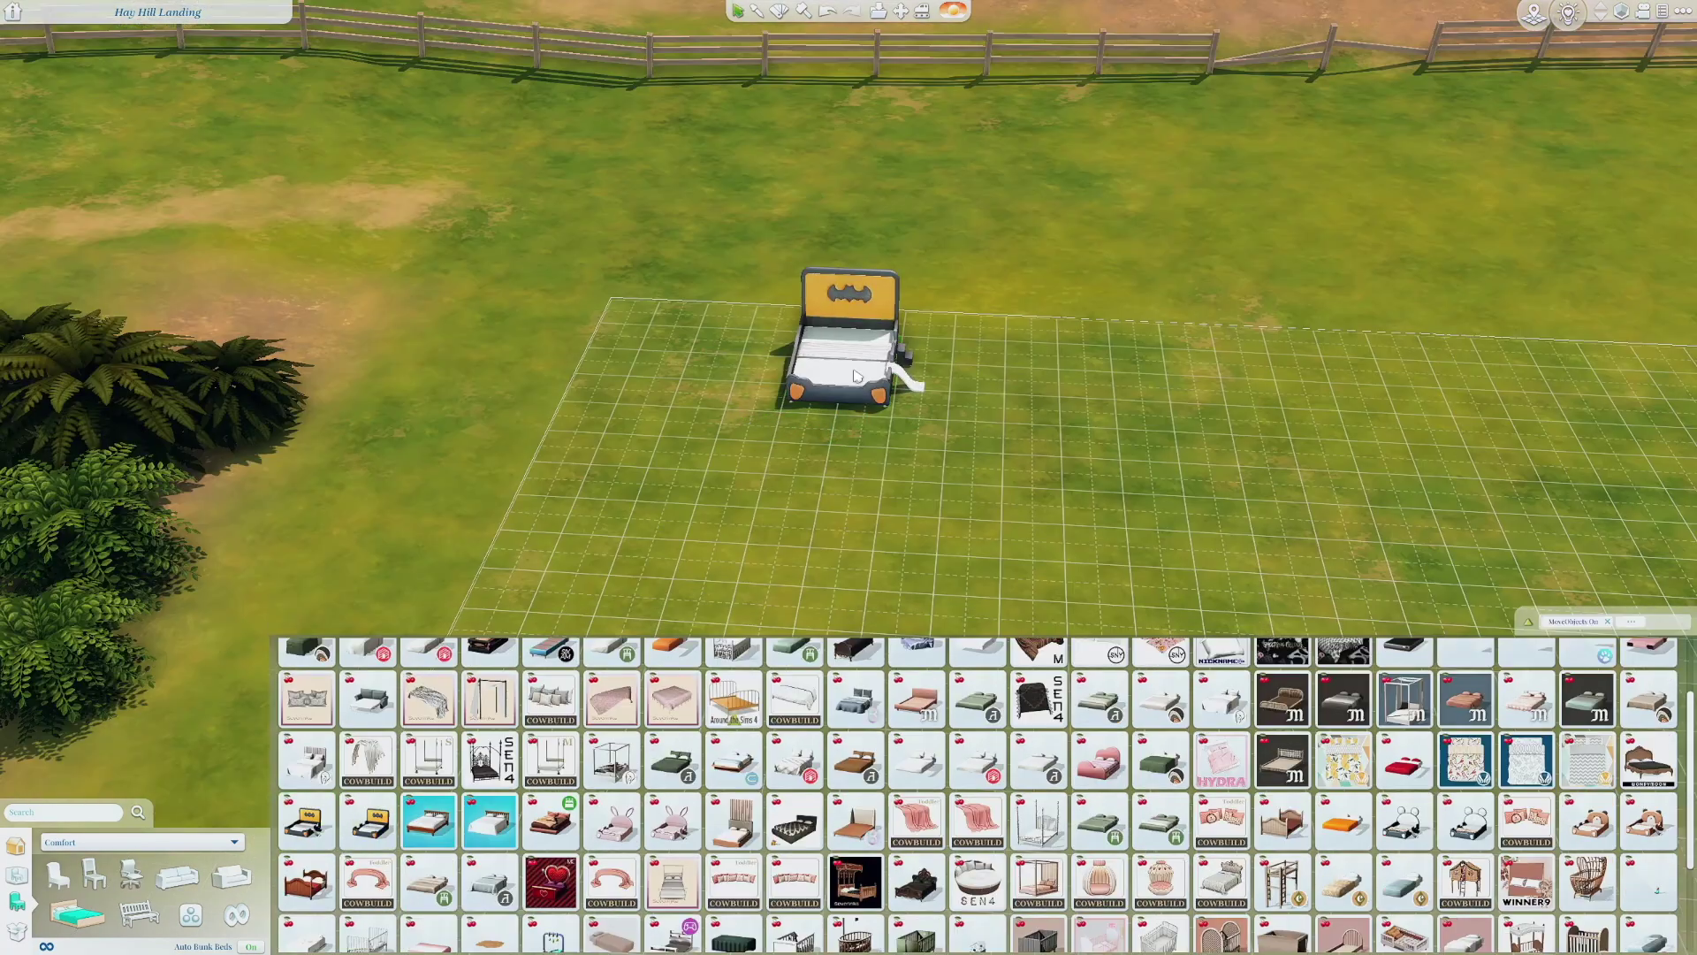
left_click(792, 332)
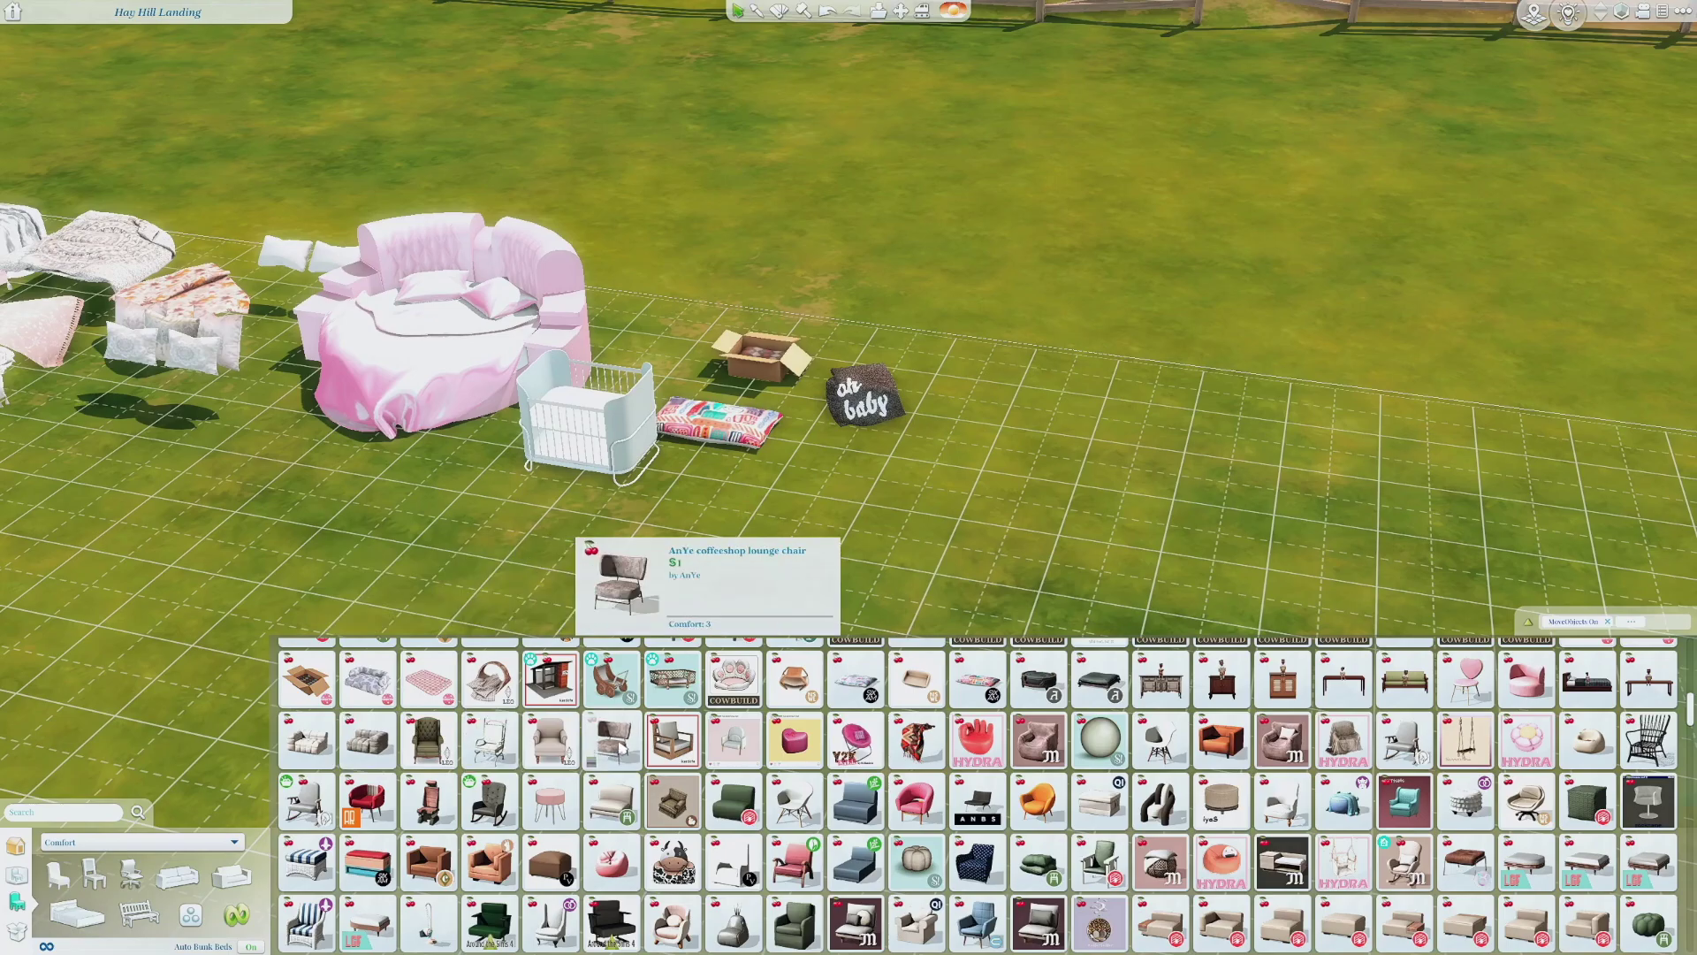
left_click(978, 738)
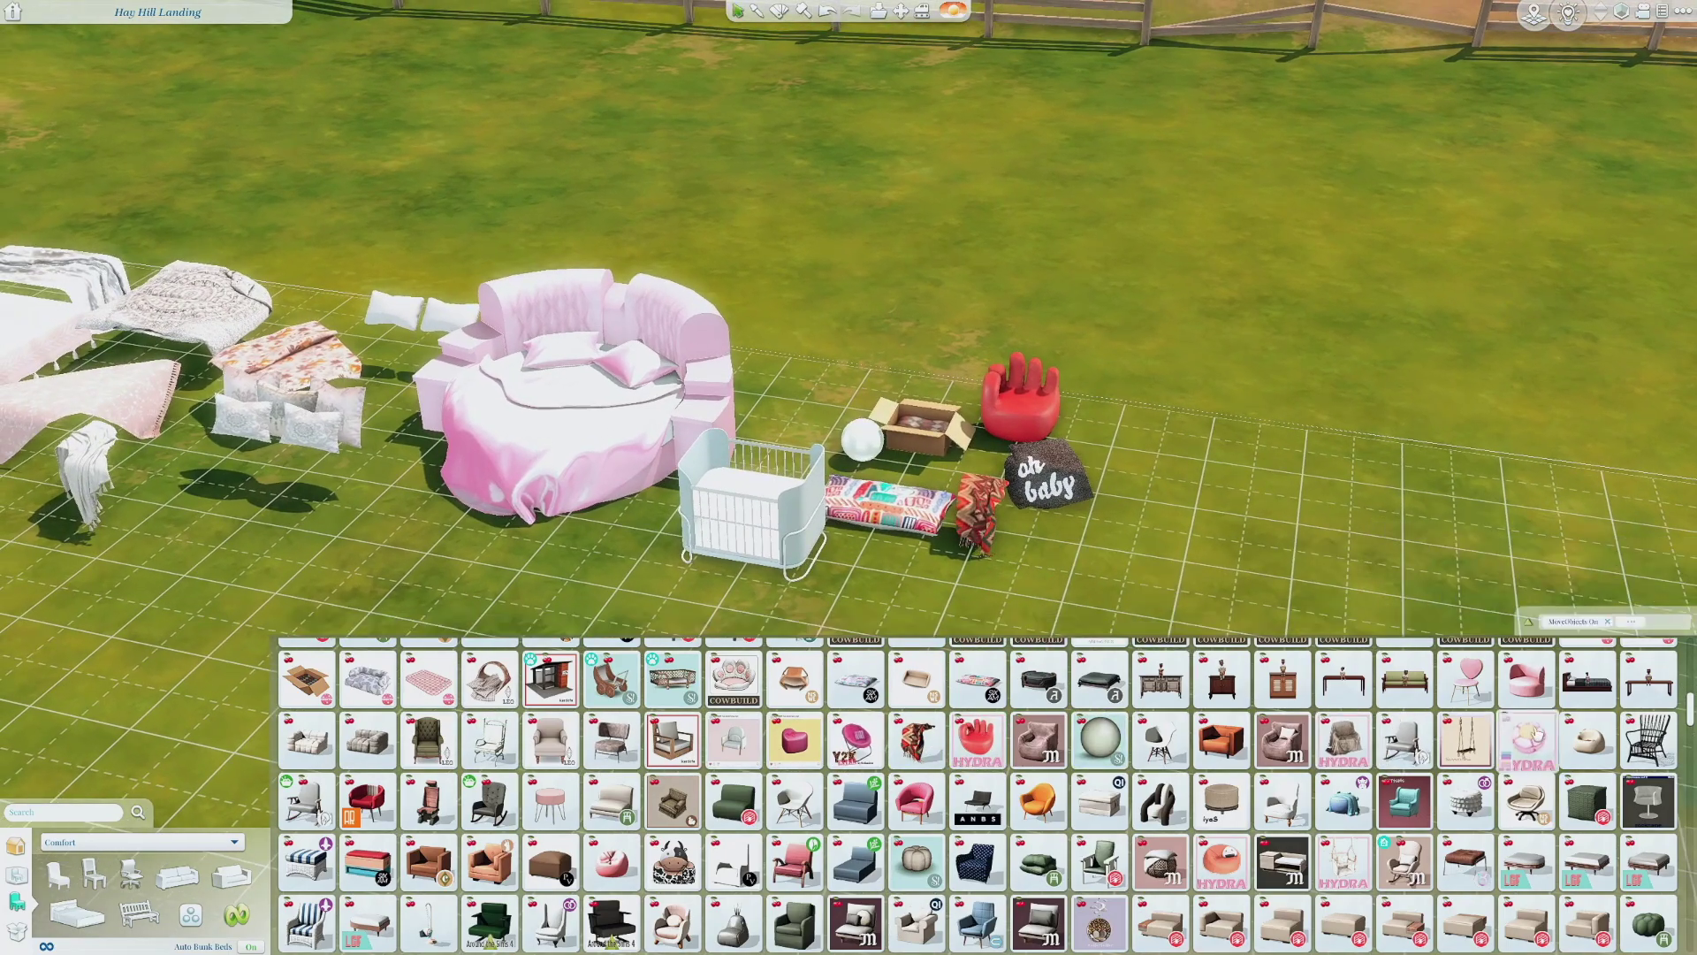
Place the brown high-backed seat from the chairs catalog beside the pink round bed.
scroll(1527, 740, "down", 2)
left_click(428, 705)
left_click(787, 429)
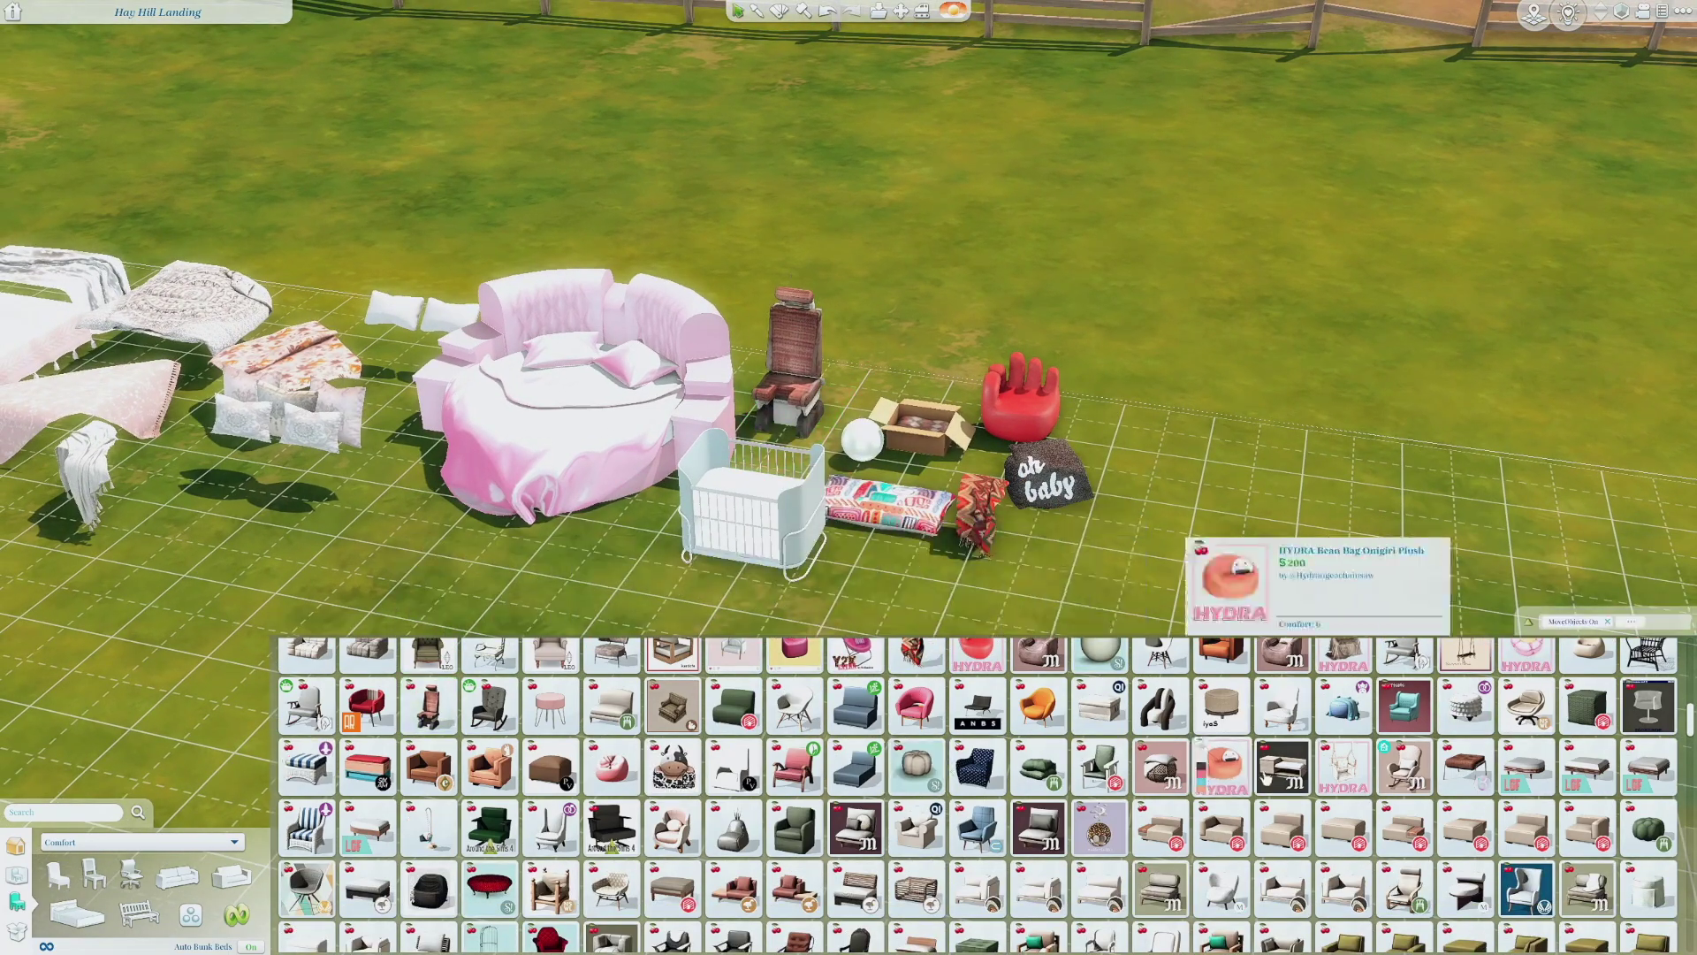
scroll(1219, 672, "down", 2)
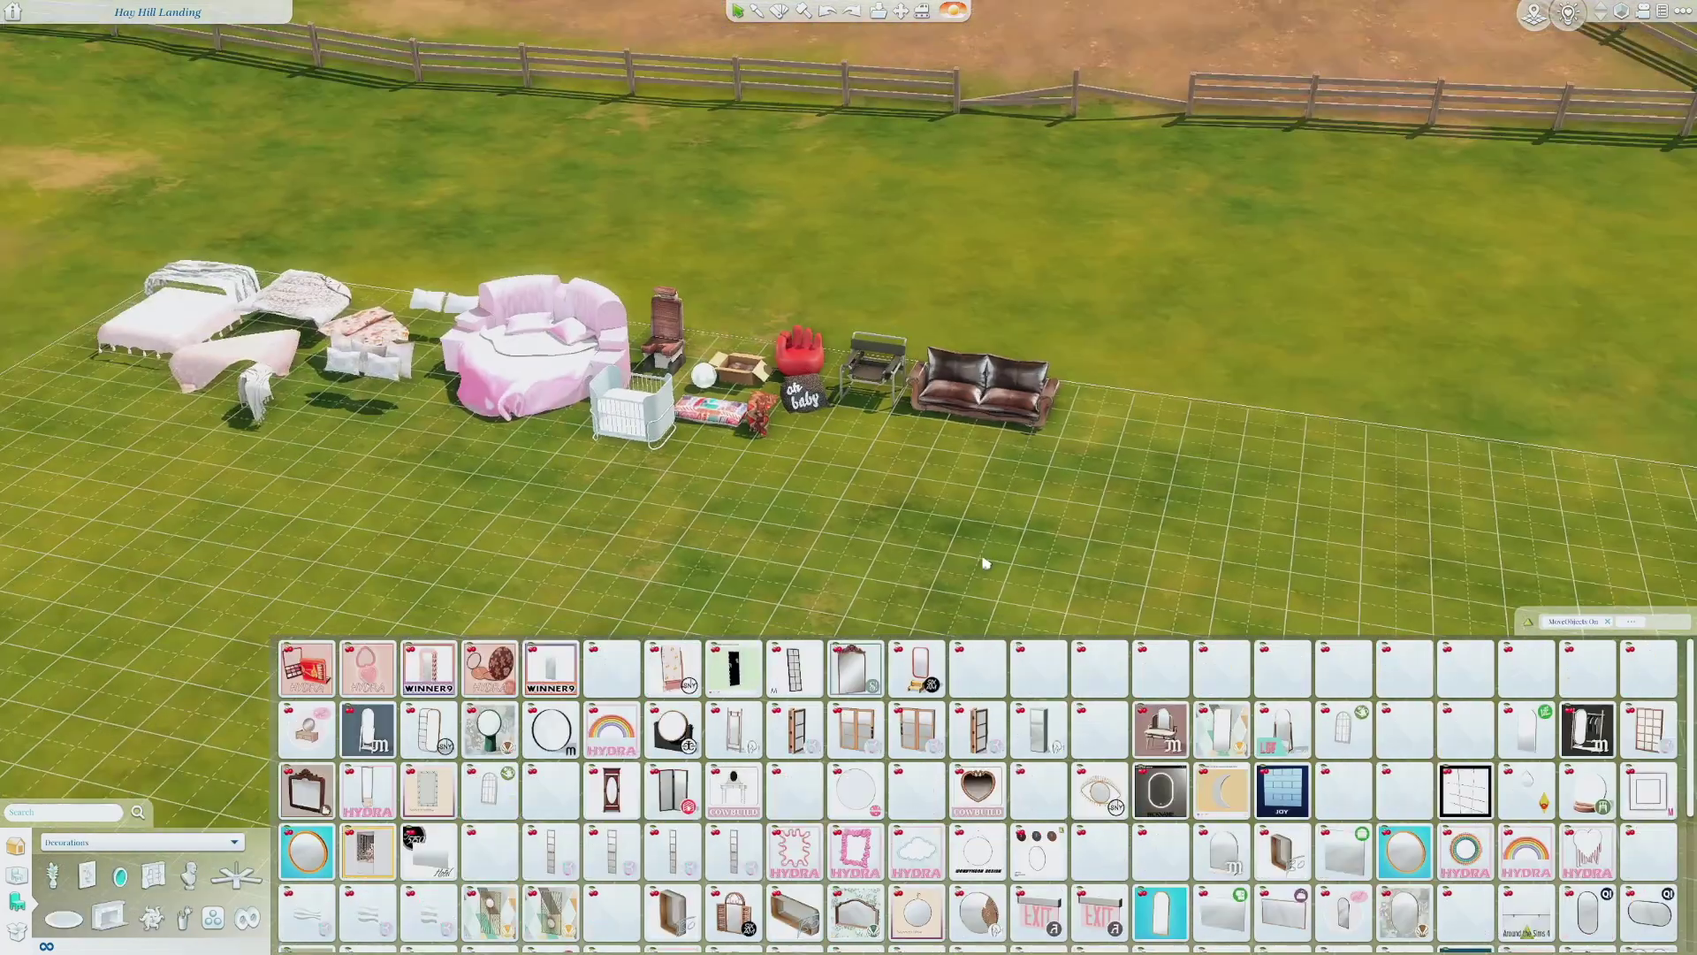
scroll(986, 562, "up", 3)
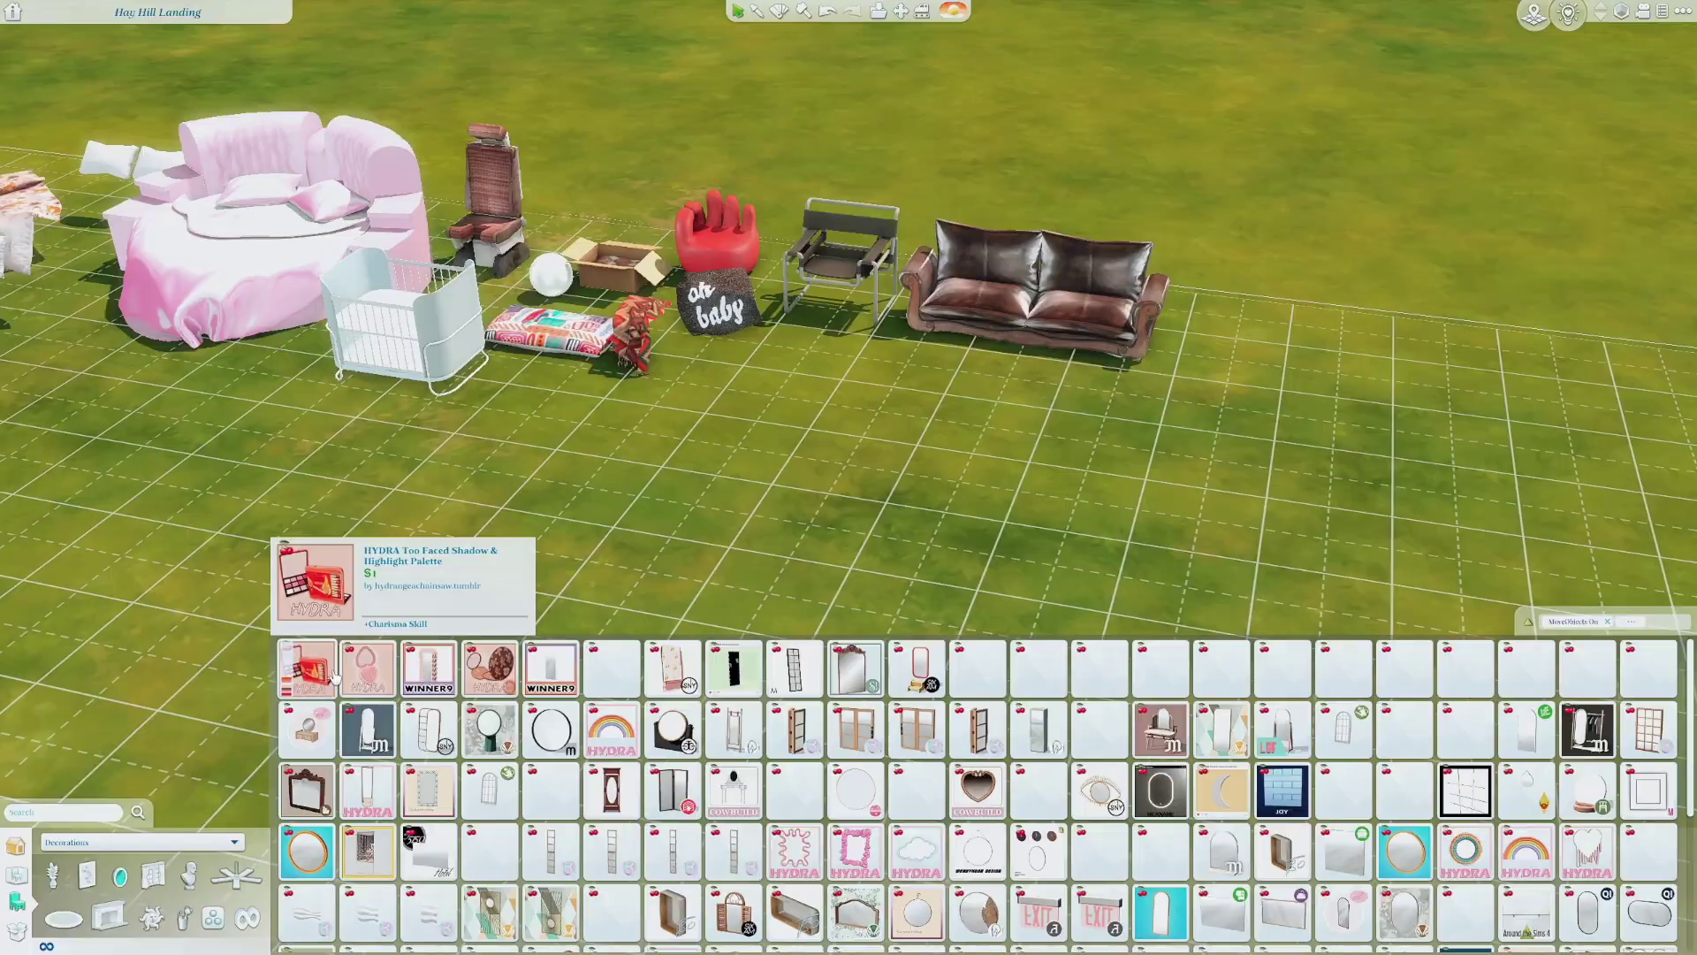
Pick custom content mirrors from the decorations catalog for the row of items along the lot's back edge.
left_click(429, 669)
key("Escape")
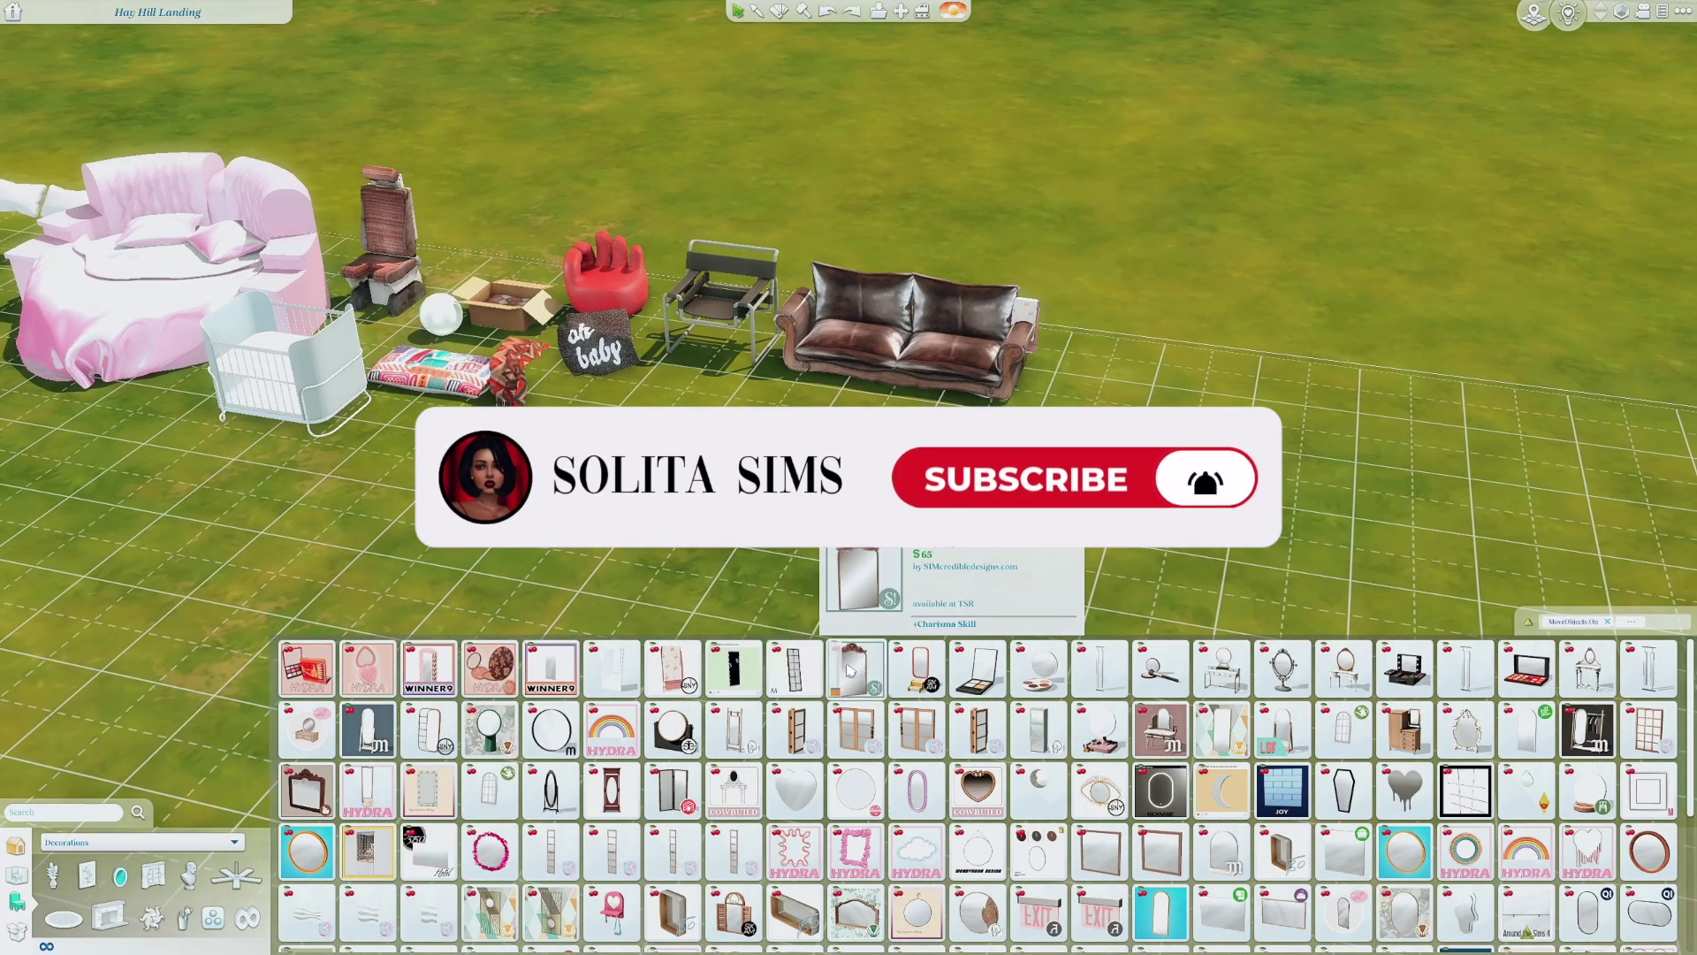
left_click(855, 668)
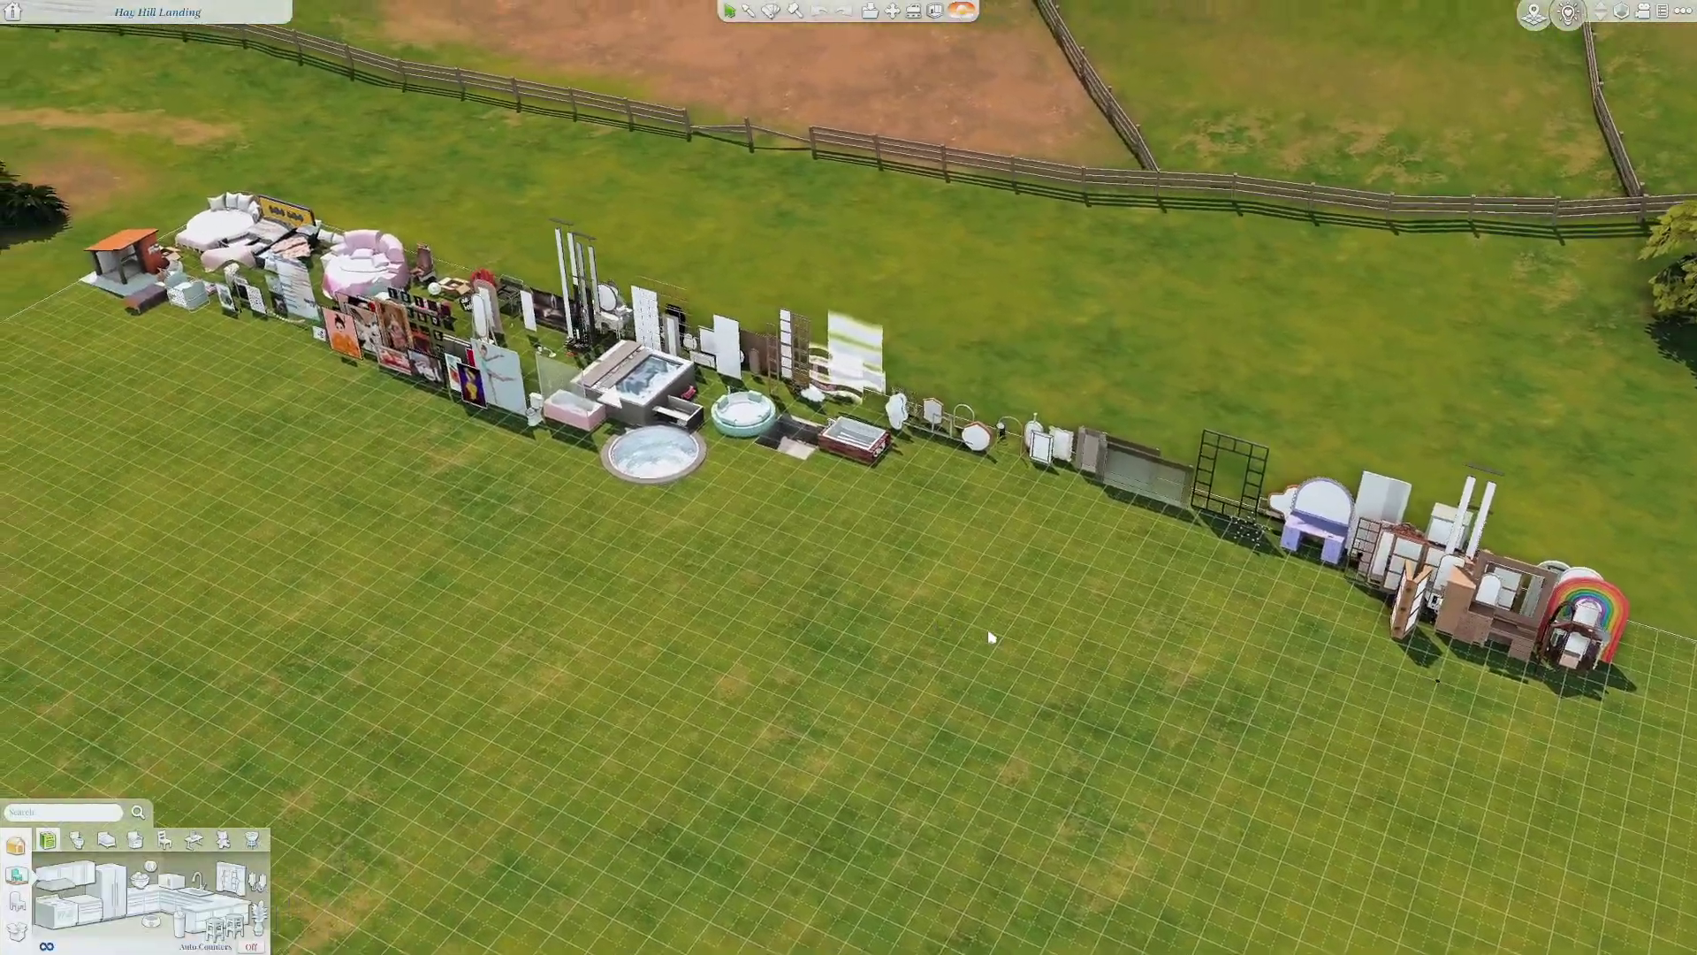
Examine the row of custom content items placed along the lot's back edge from afar and up close.
scroll(991, 638, "down", 2)
key("period")
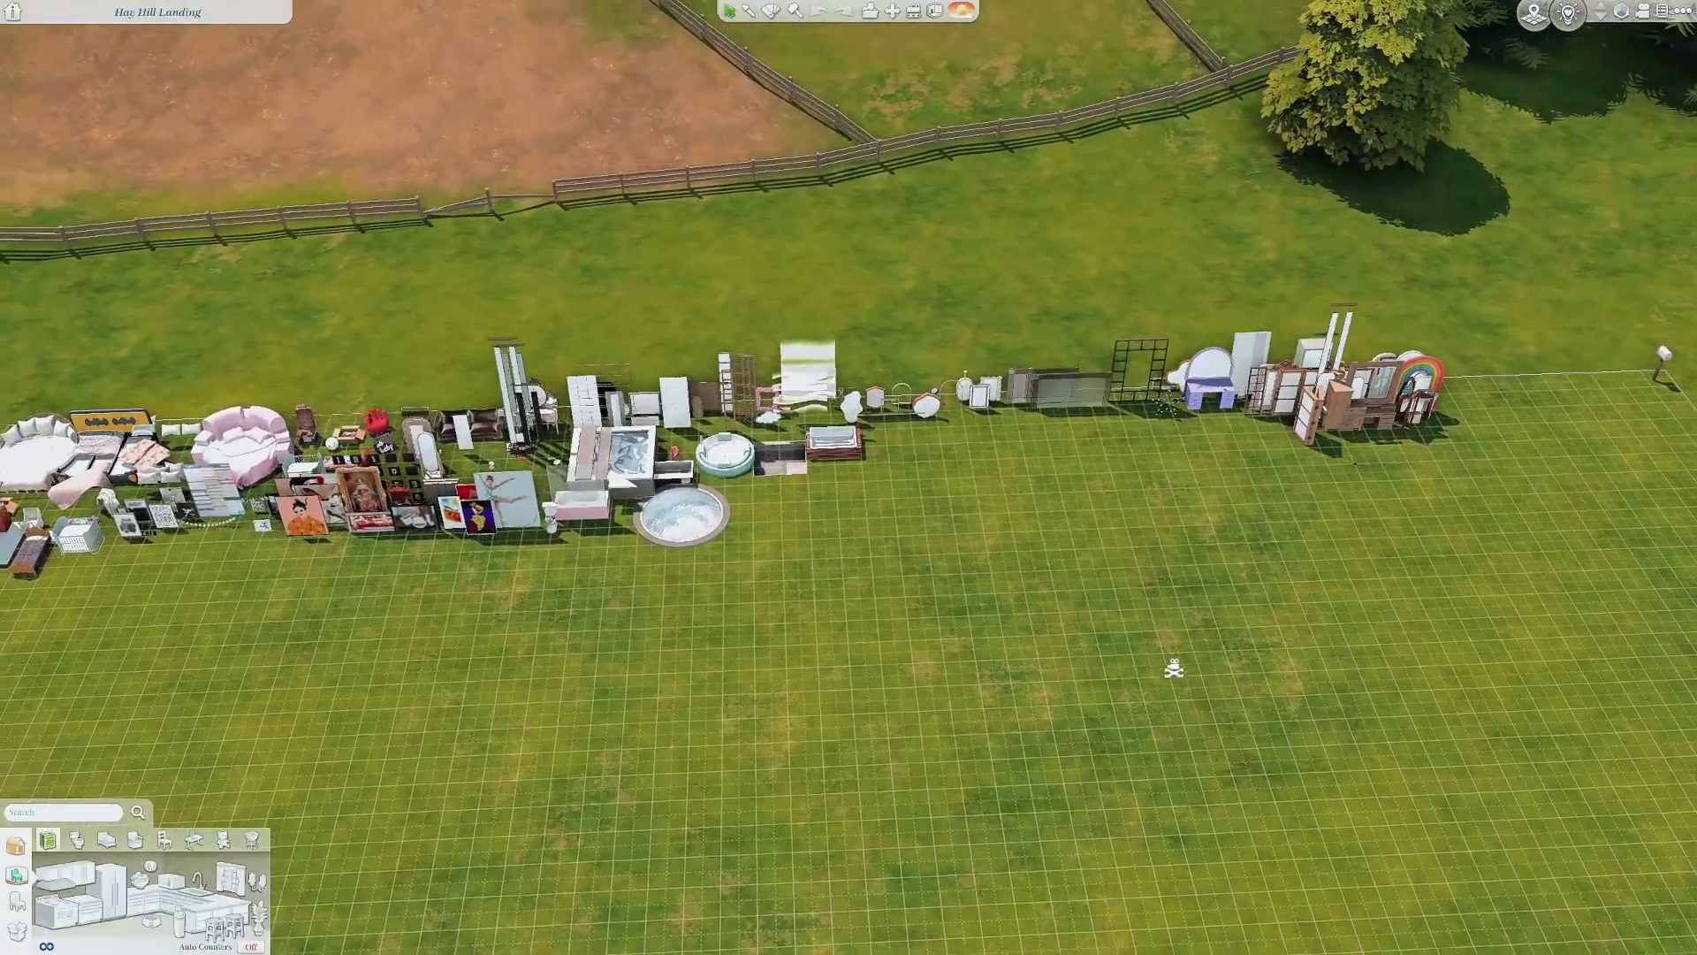
scroll(1191, 671, "down", 5)
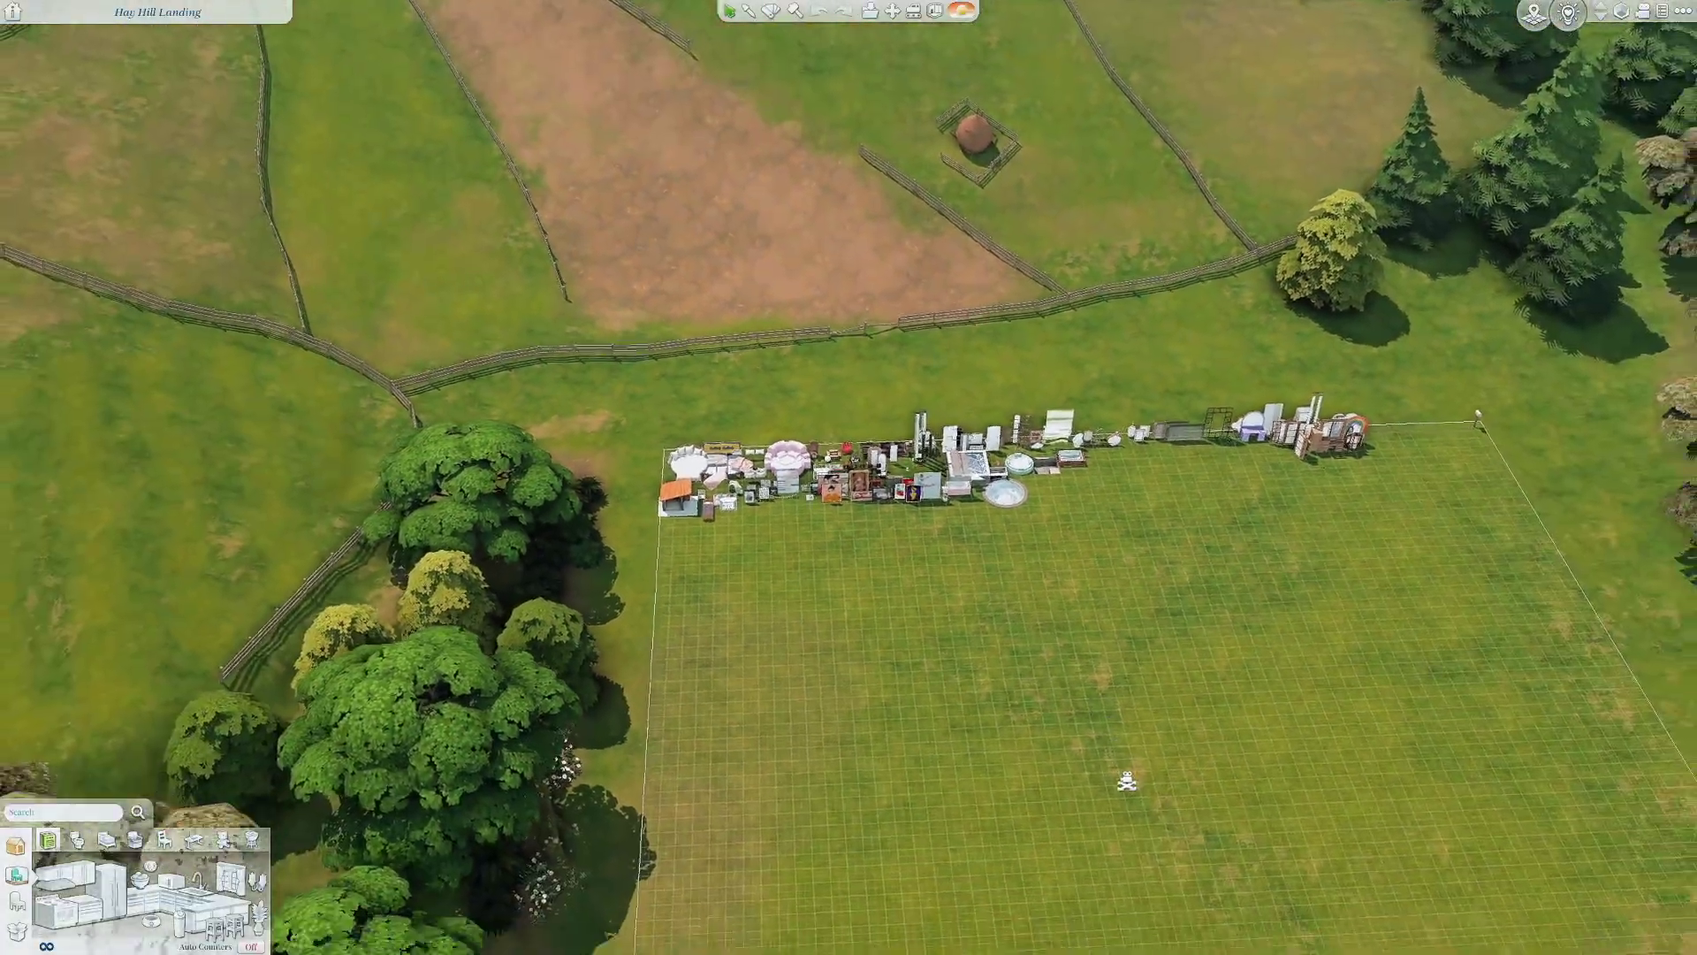
left_click_drag(1127, 781, 1131, 820)
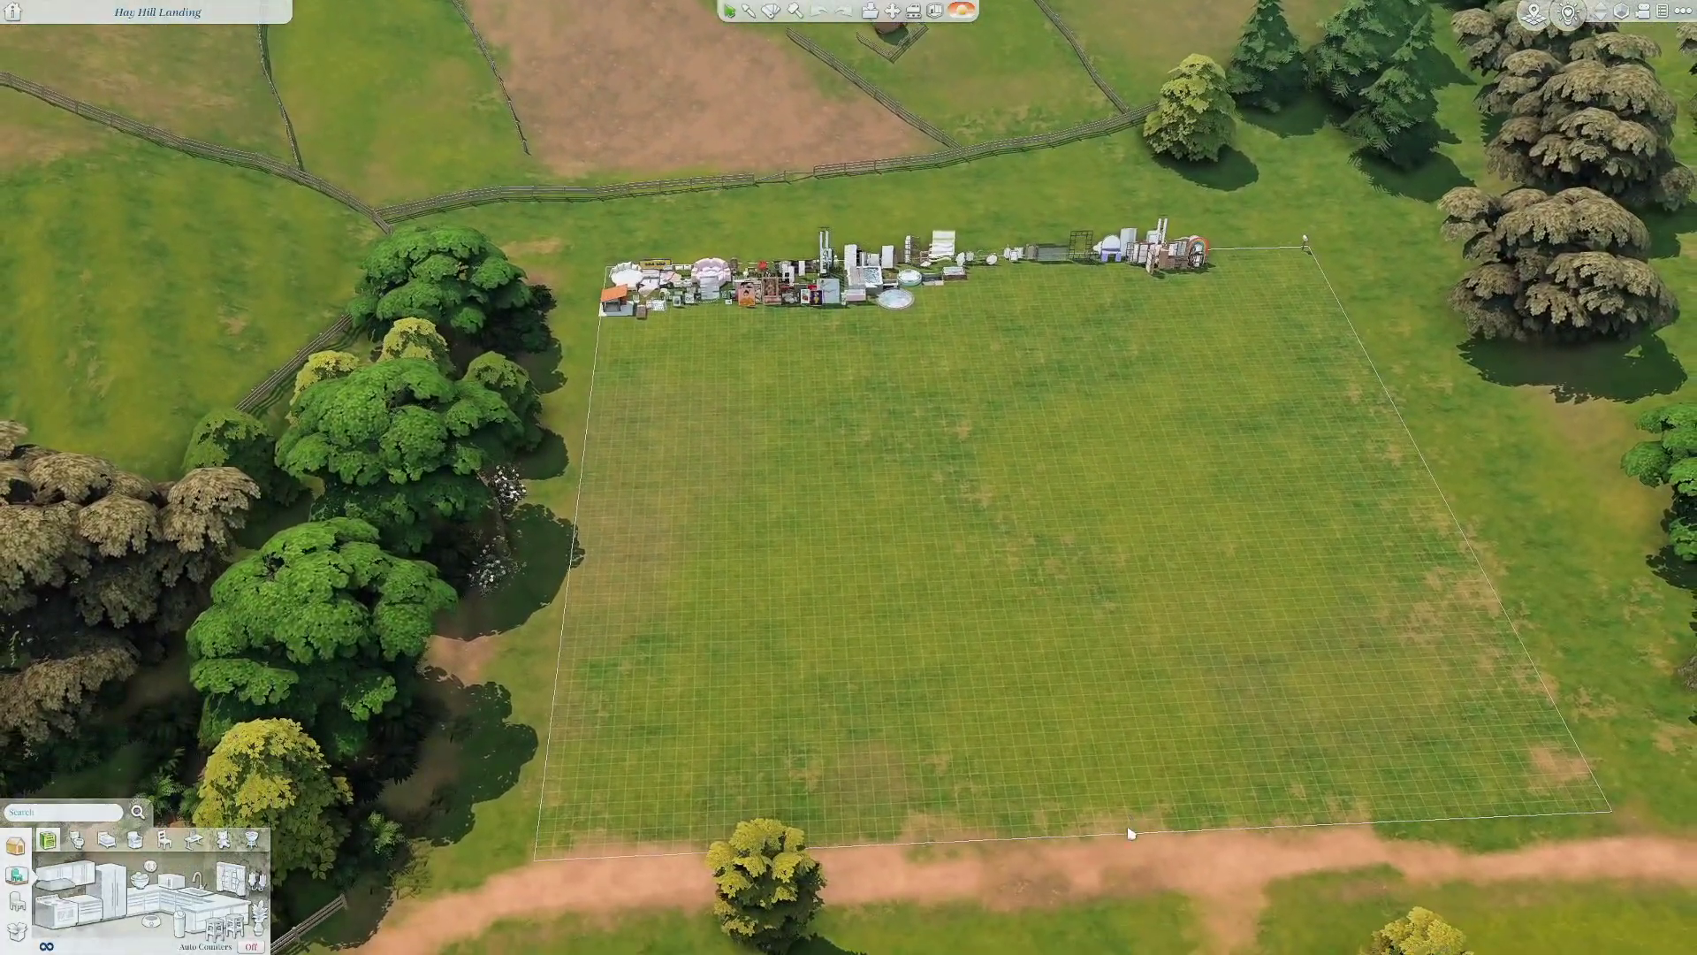
scroll(1130, 833, "up", 5)
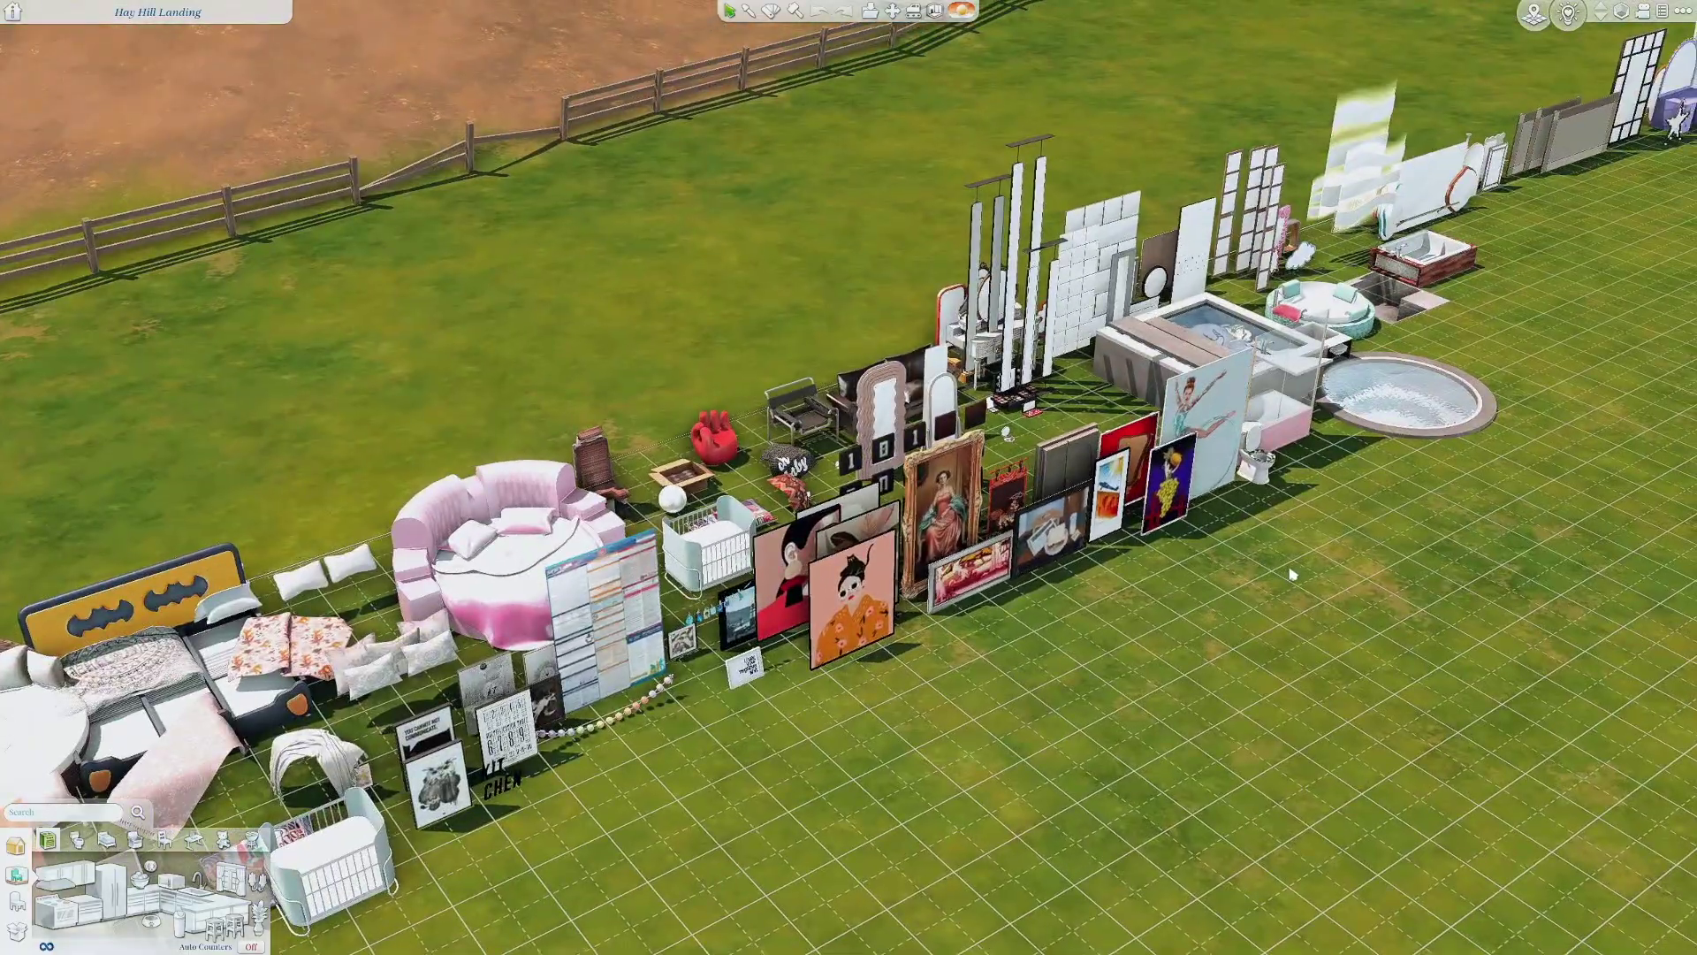
Save the lot with the custom content items to the library under the name "broken cc".
scroll(1181, 669, "down", 3)
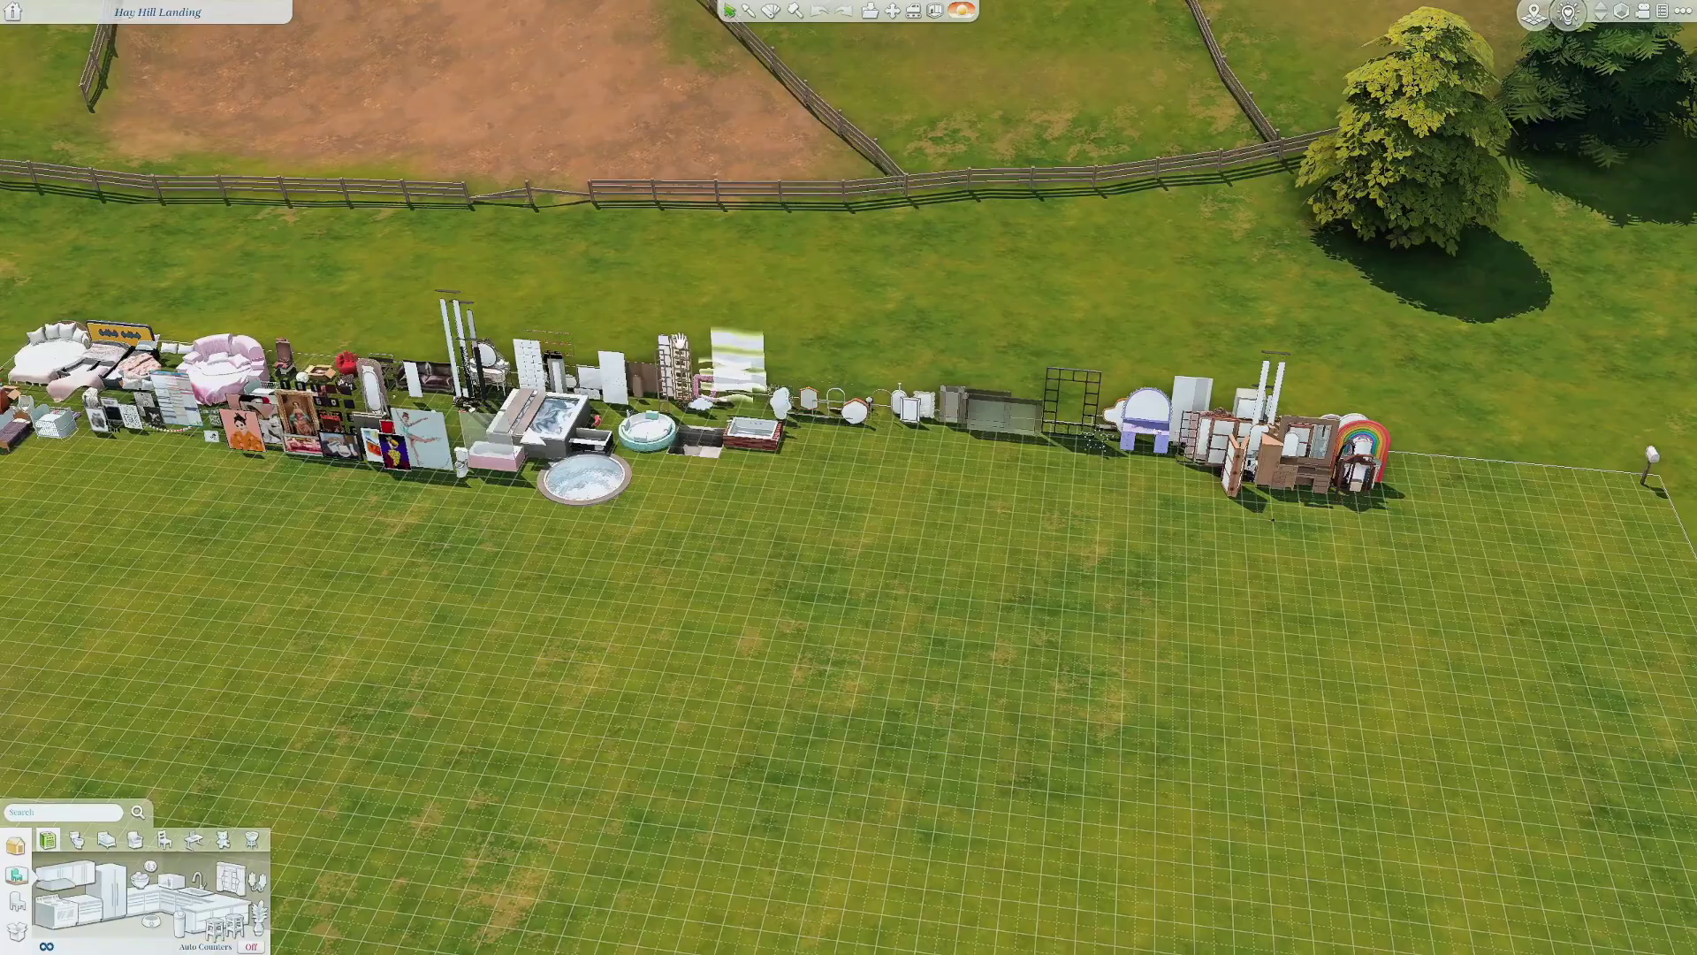
scroll(523, 322, "down", 5)
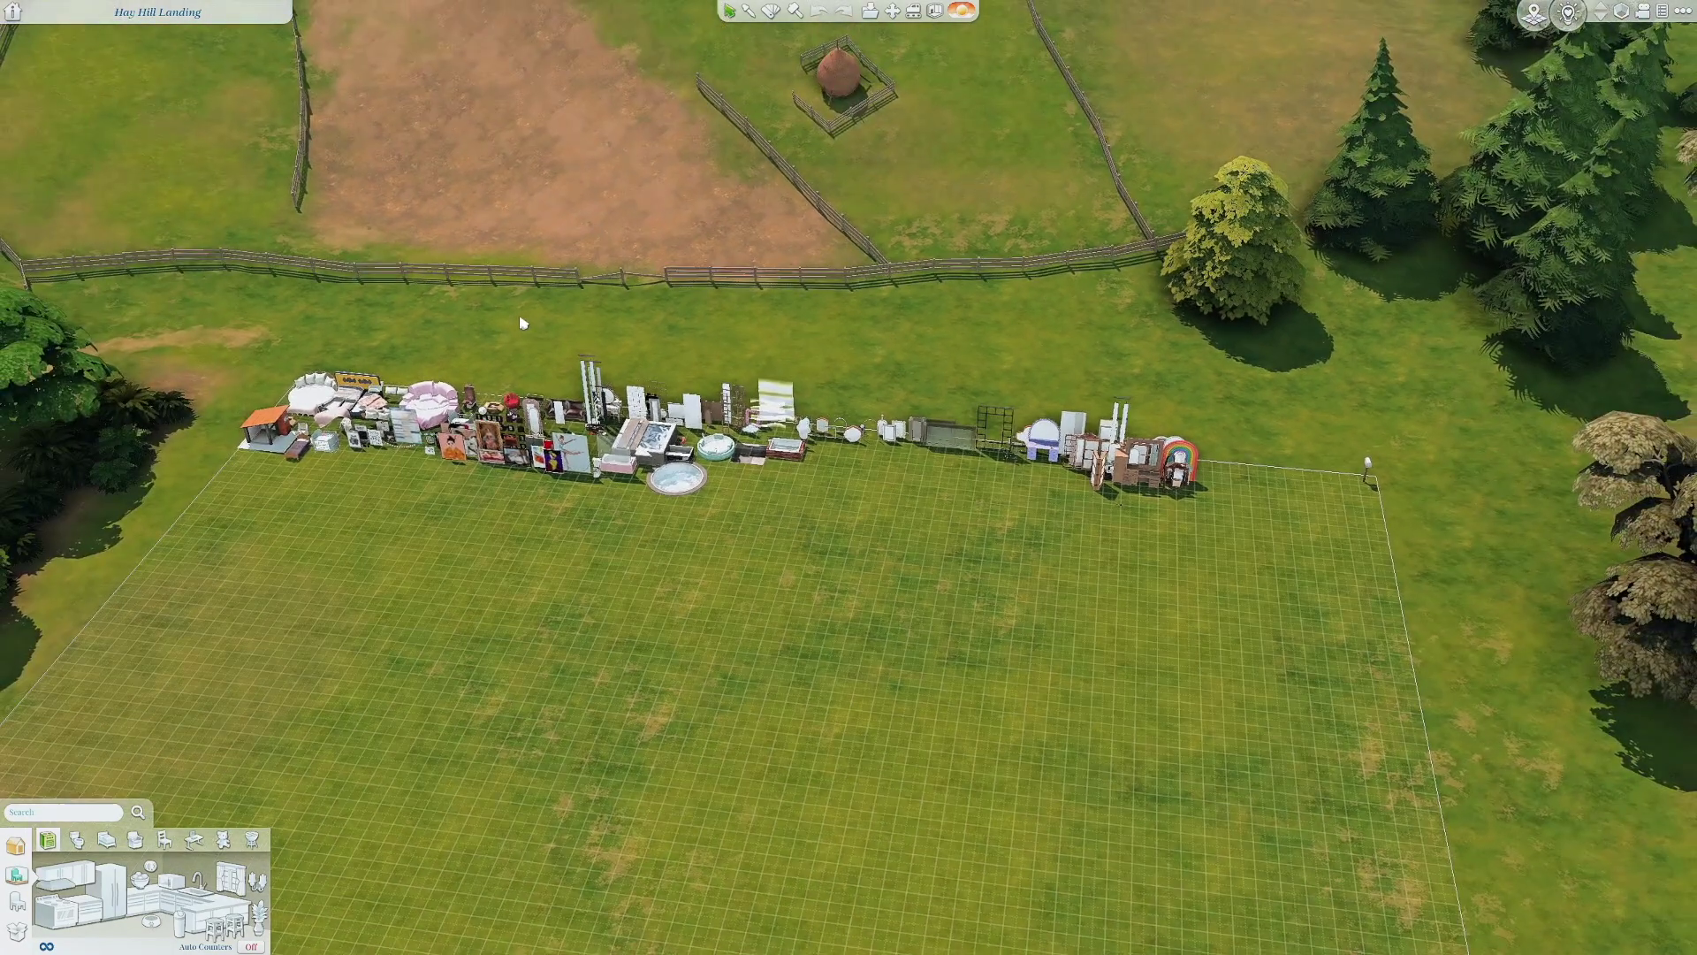
scroll(877, 328, "up", 4)
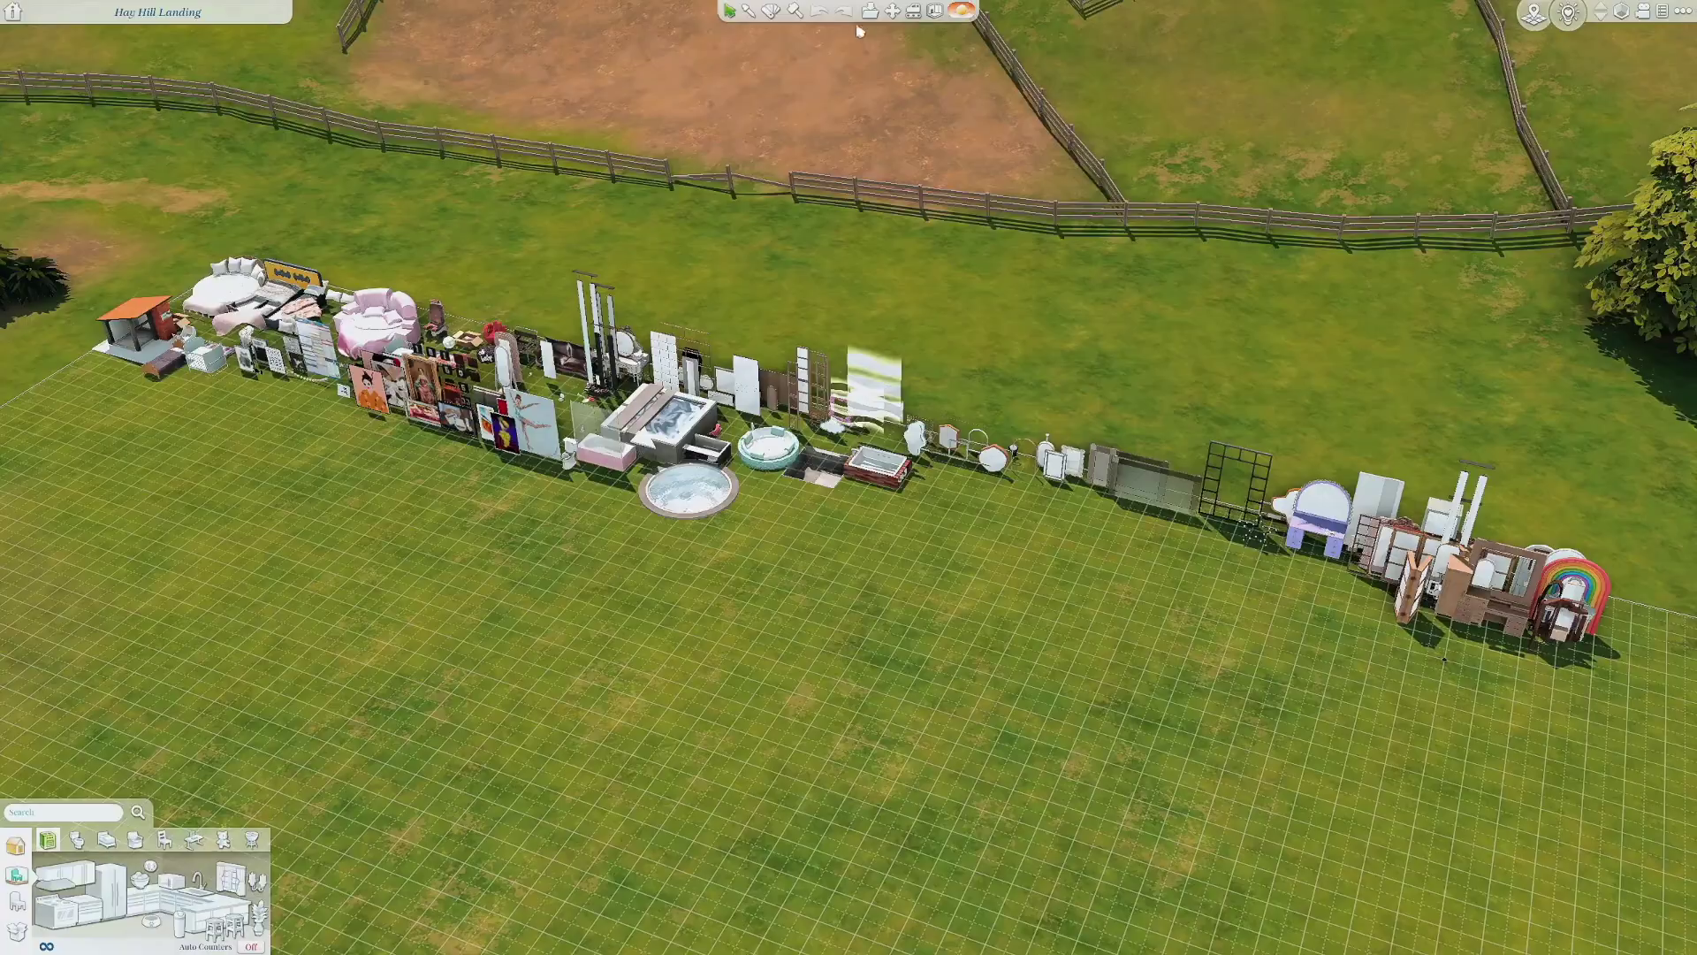
left_click(870, 40)
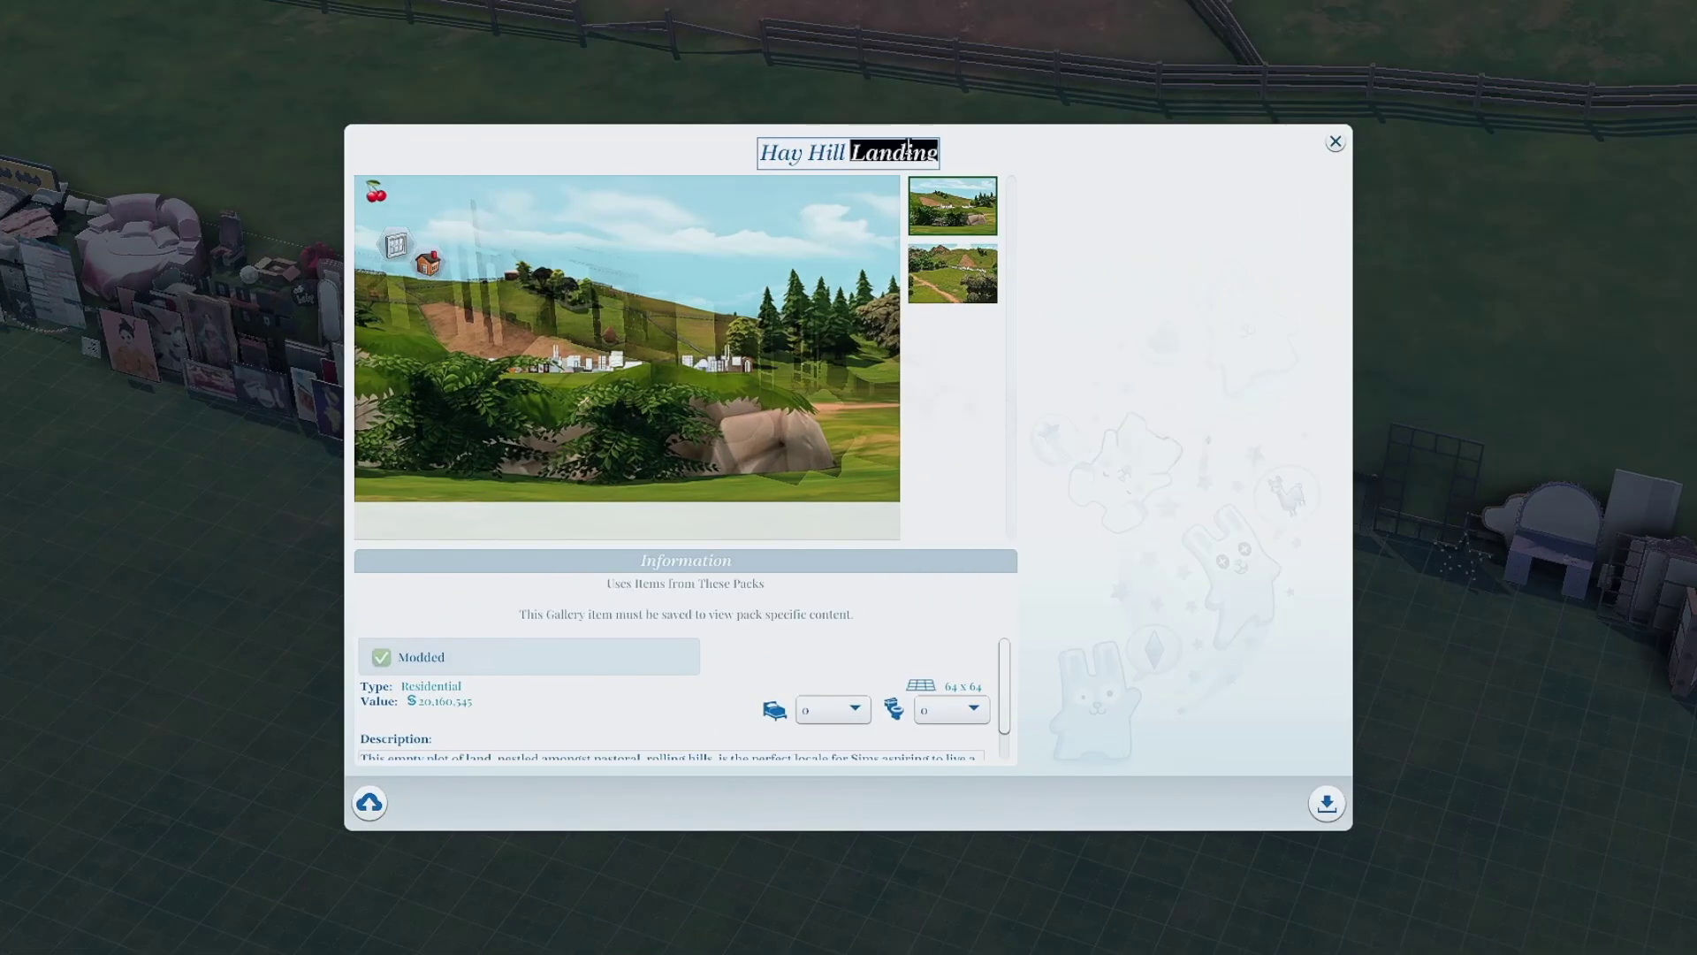
type("broken cc")
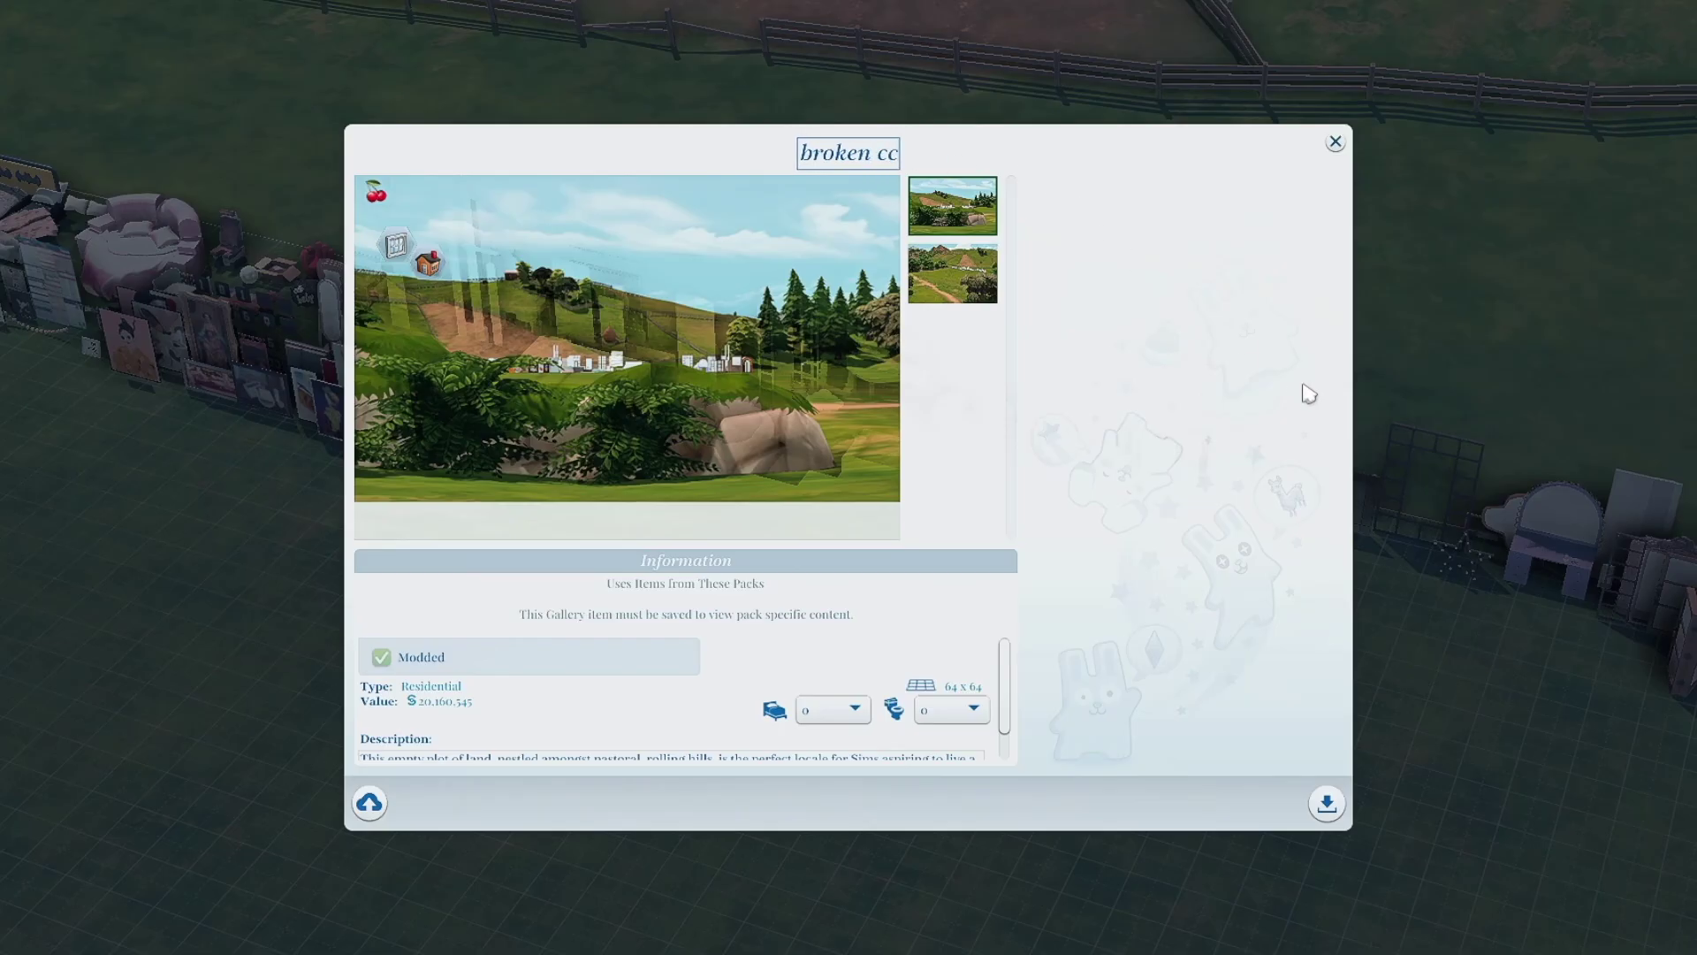
left_click(1326, 803)
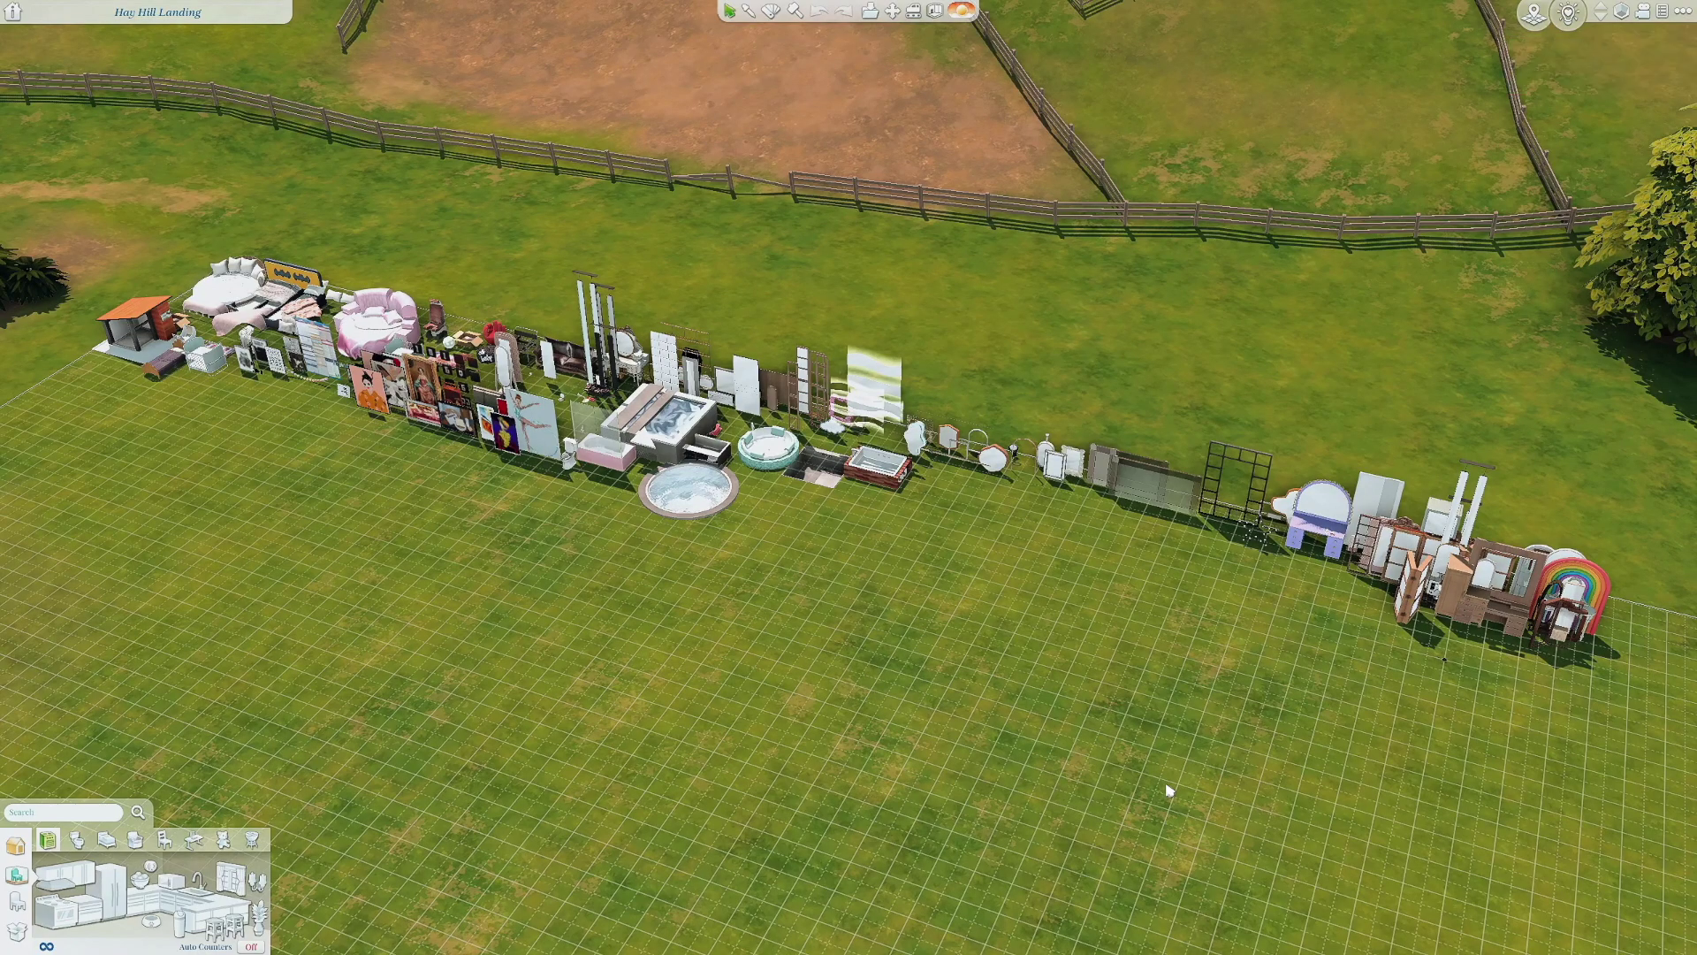
Switch to Sims 4 Tray Importer and list the custom content used by the "broken cc" lot.
key("alt+Tab")
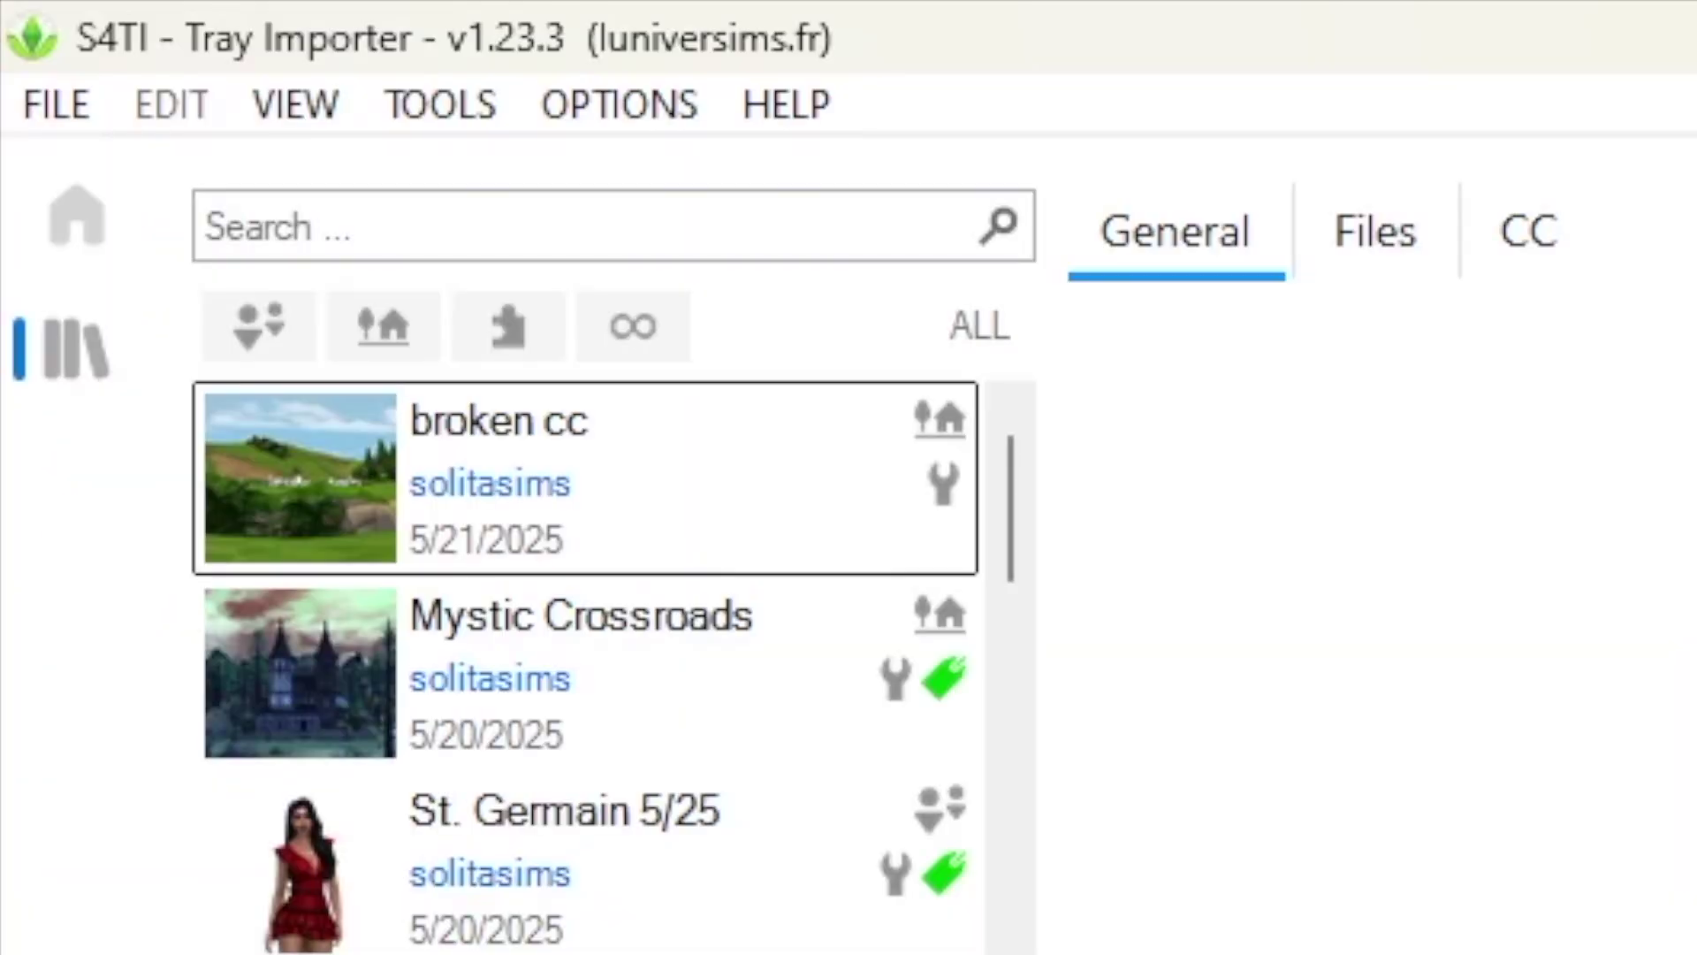
left_click(747, 482)
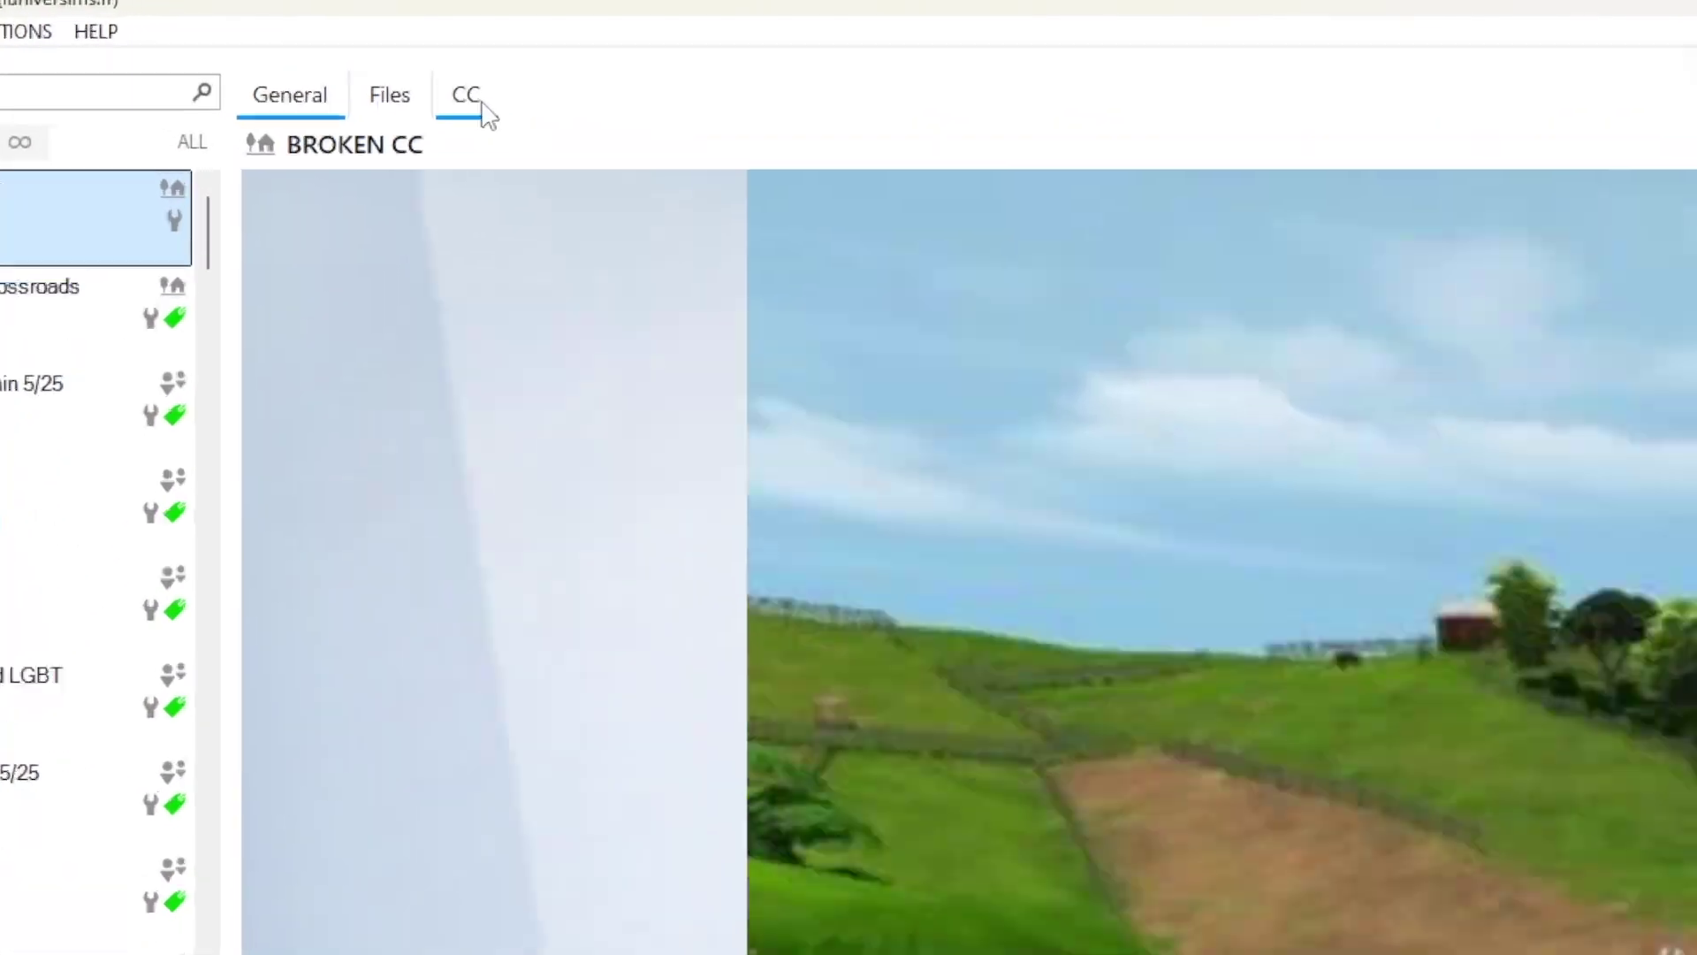
left_click(320, 51)
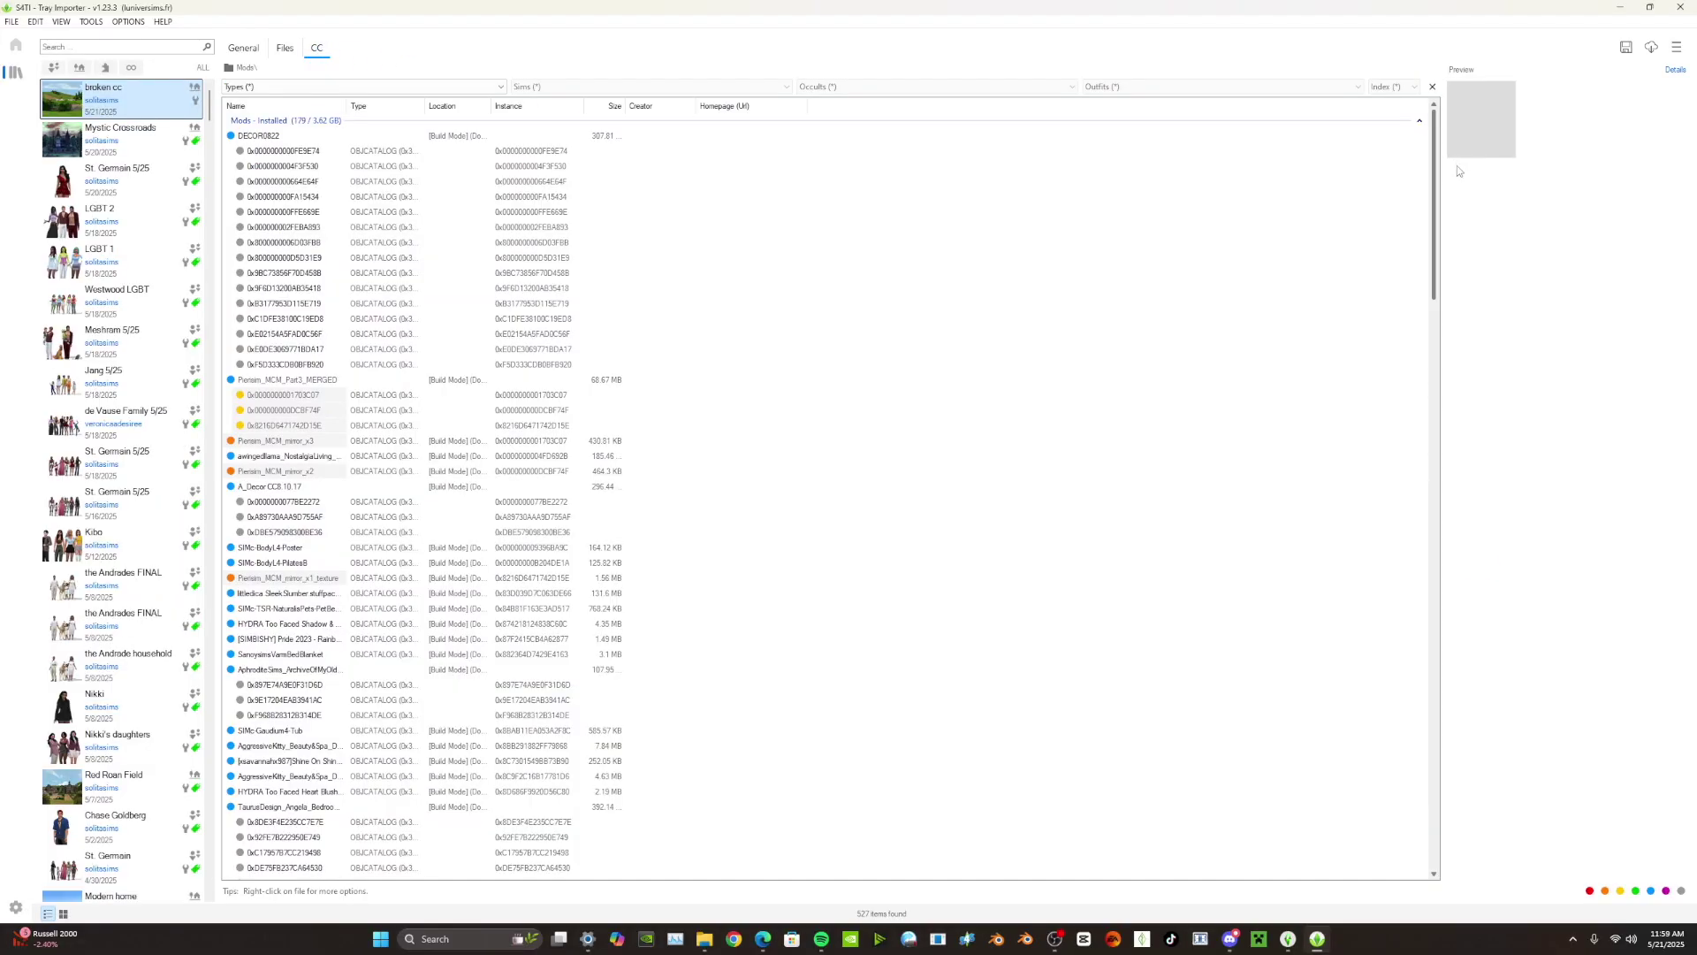
Locate the DECOR0822 package from the custom content list in its containing folder and delete it.
left_click_drag(1435, 182, 1442, 300)
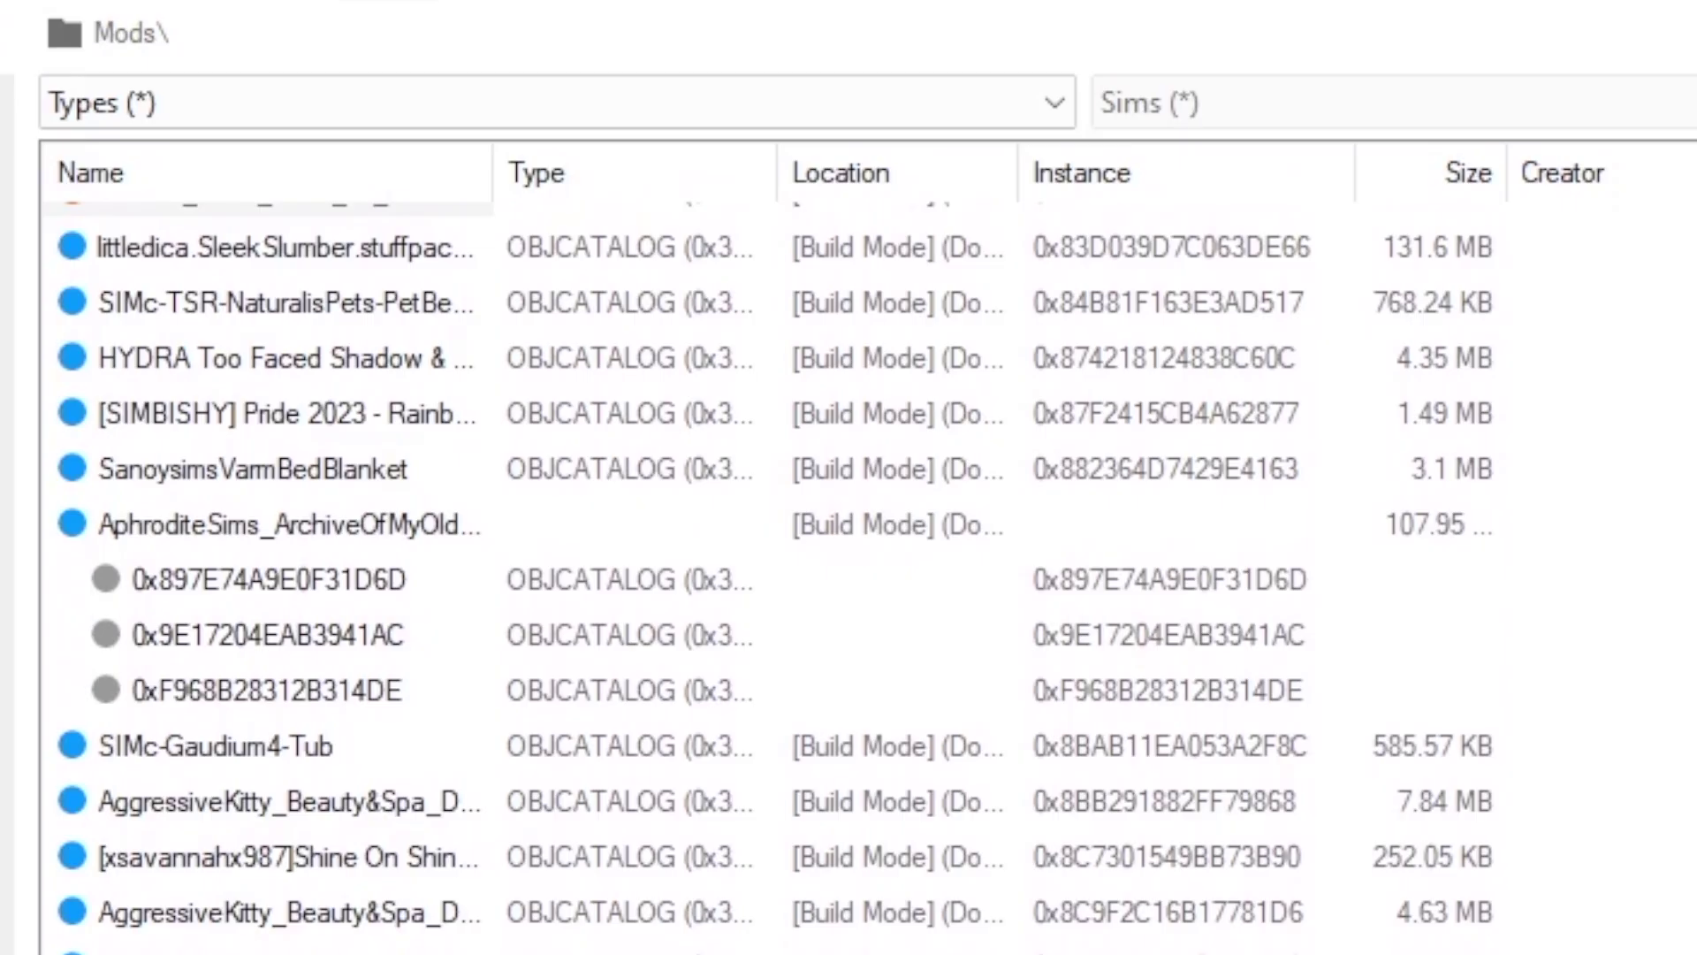
scroll(849, 575, "down", 5)
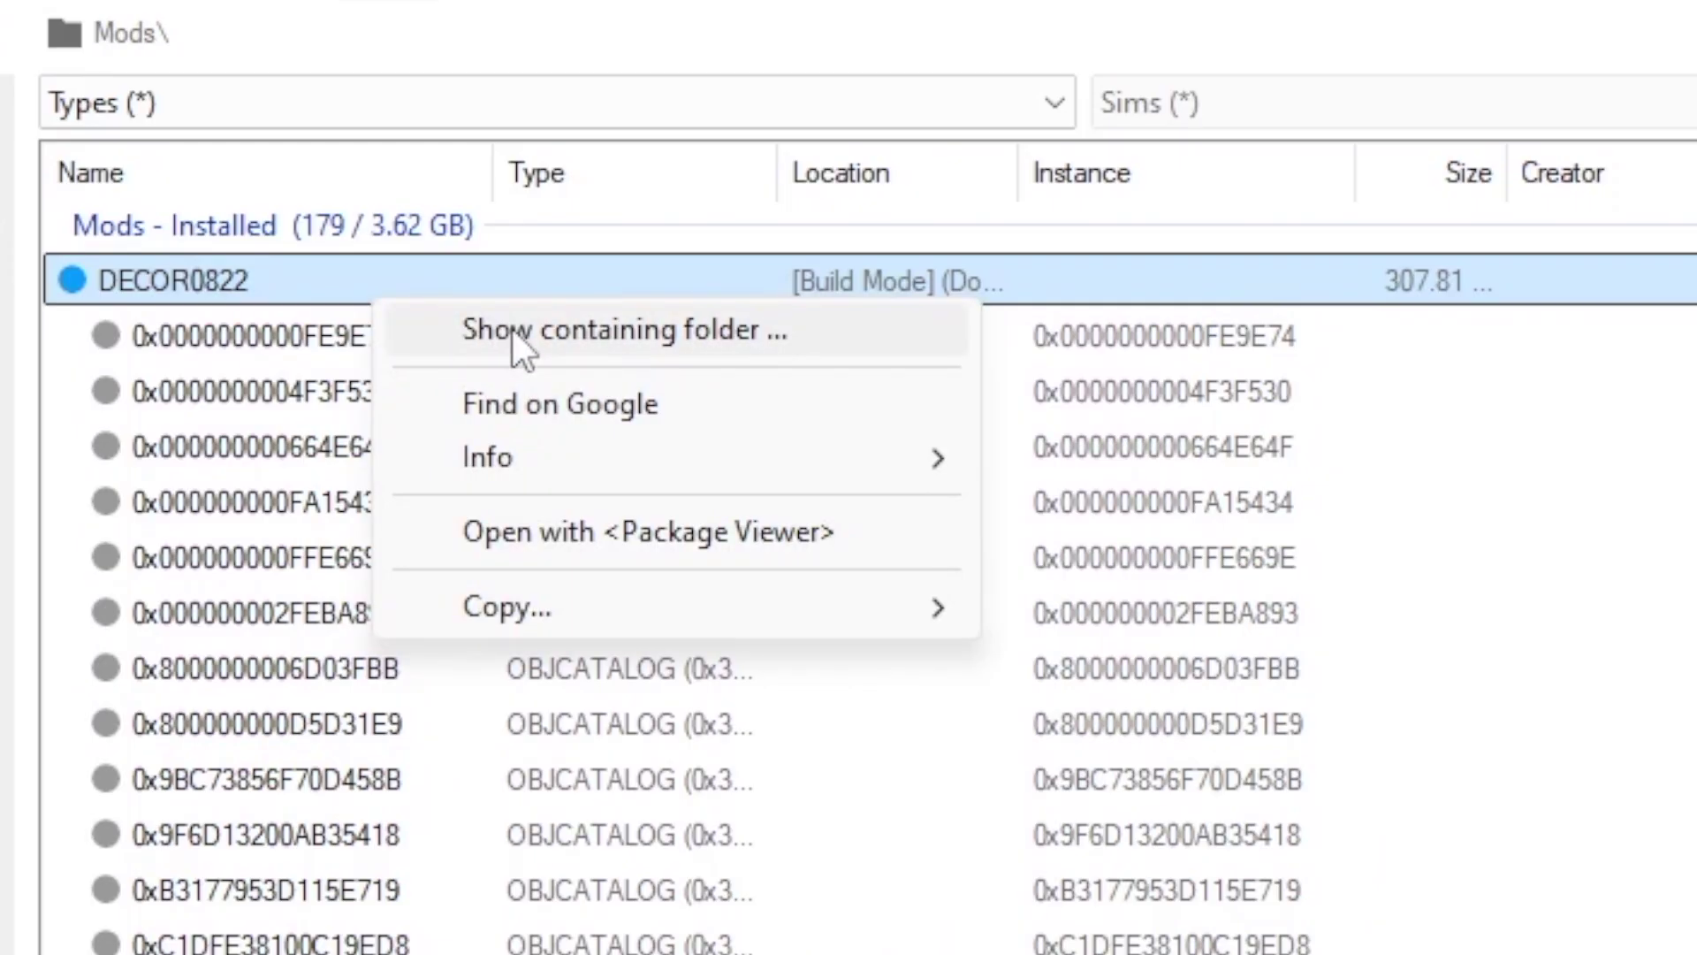
left_click(511, 332)
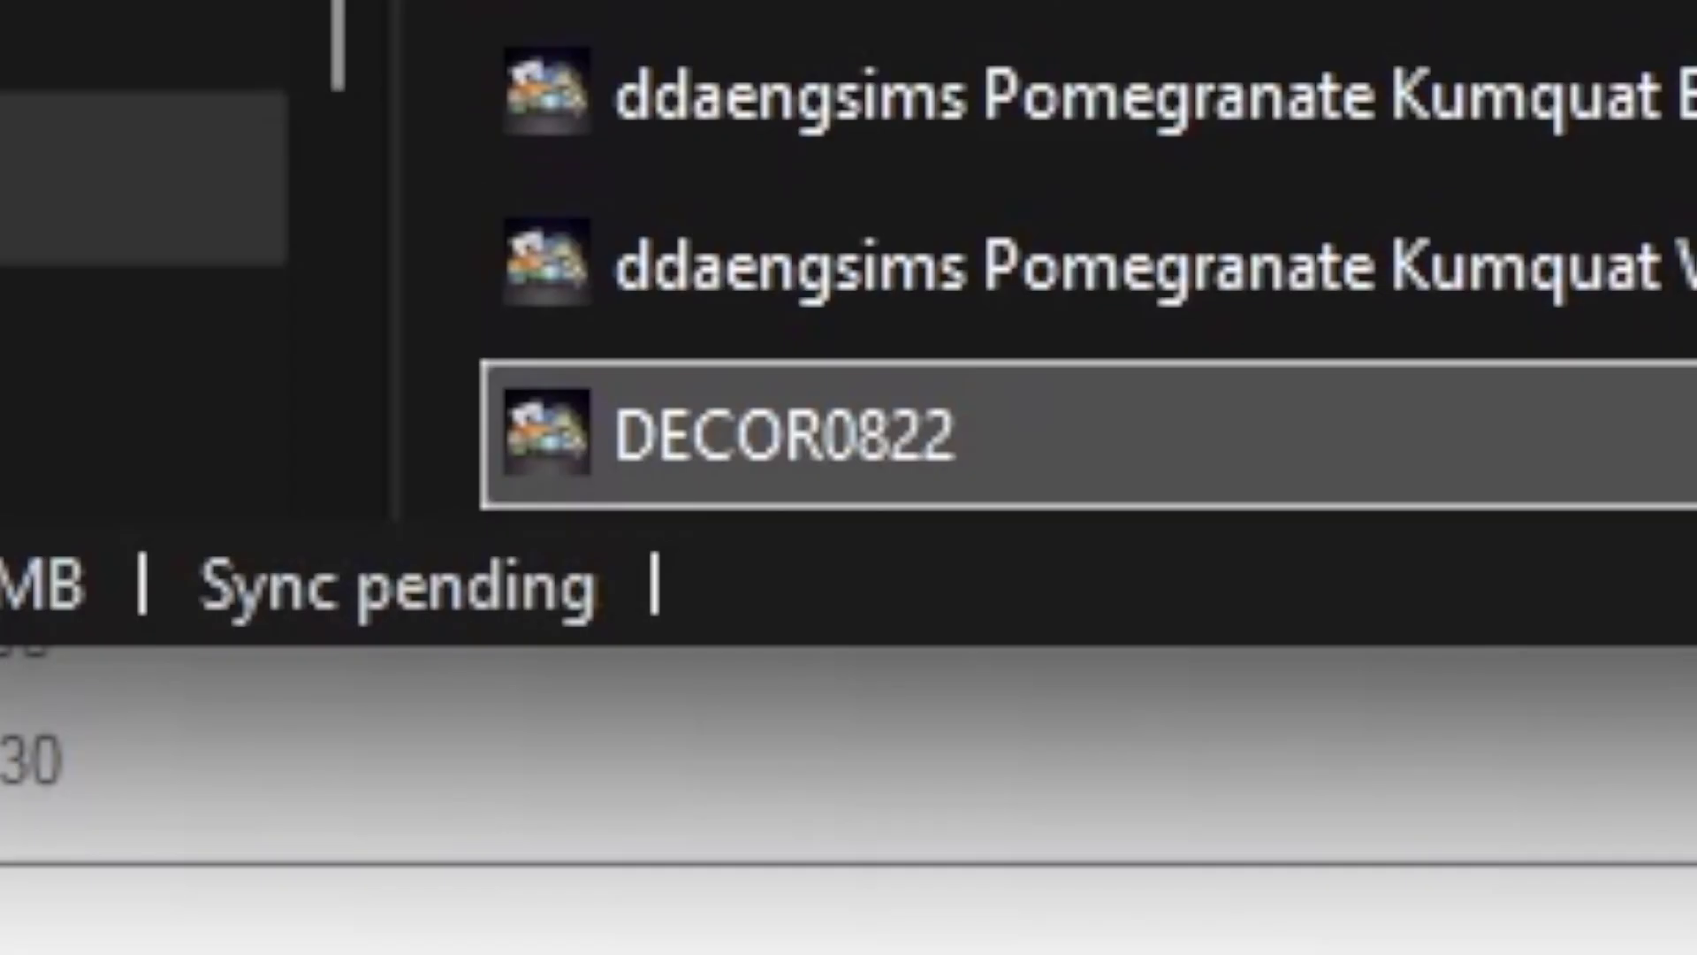
right_click(785, 434)
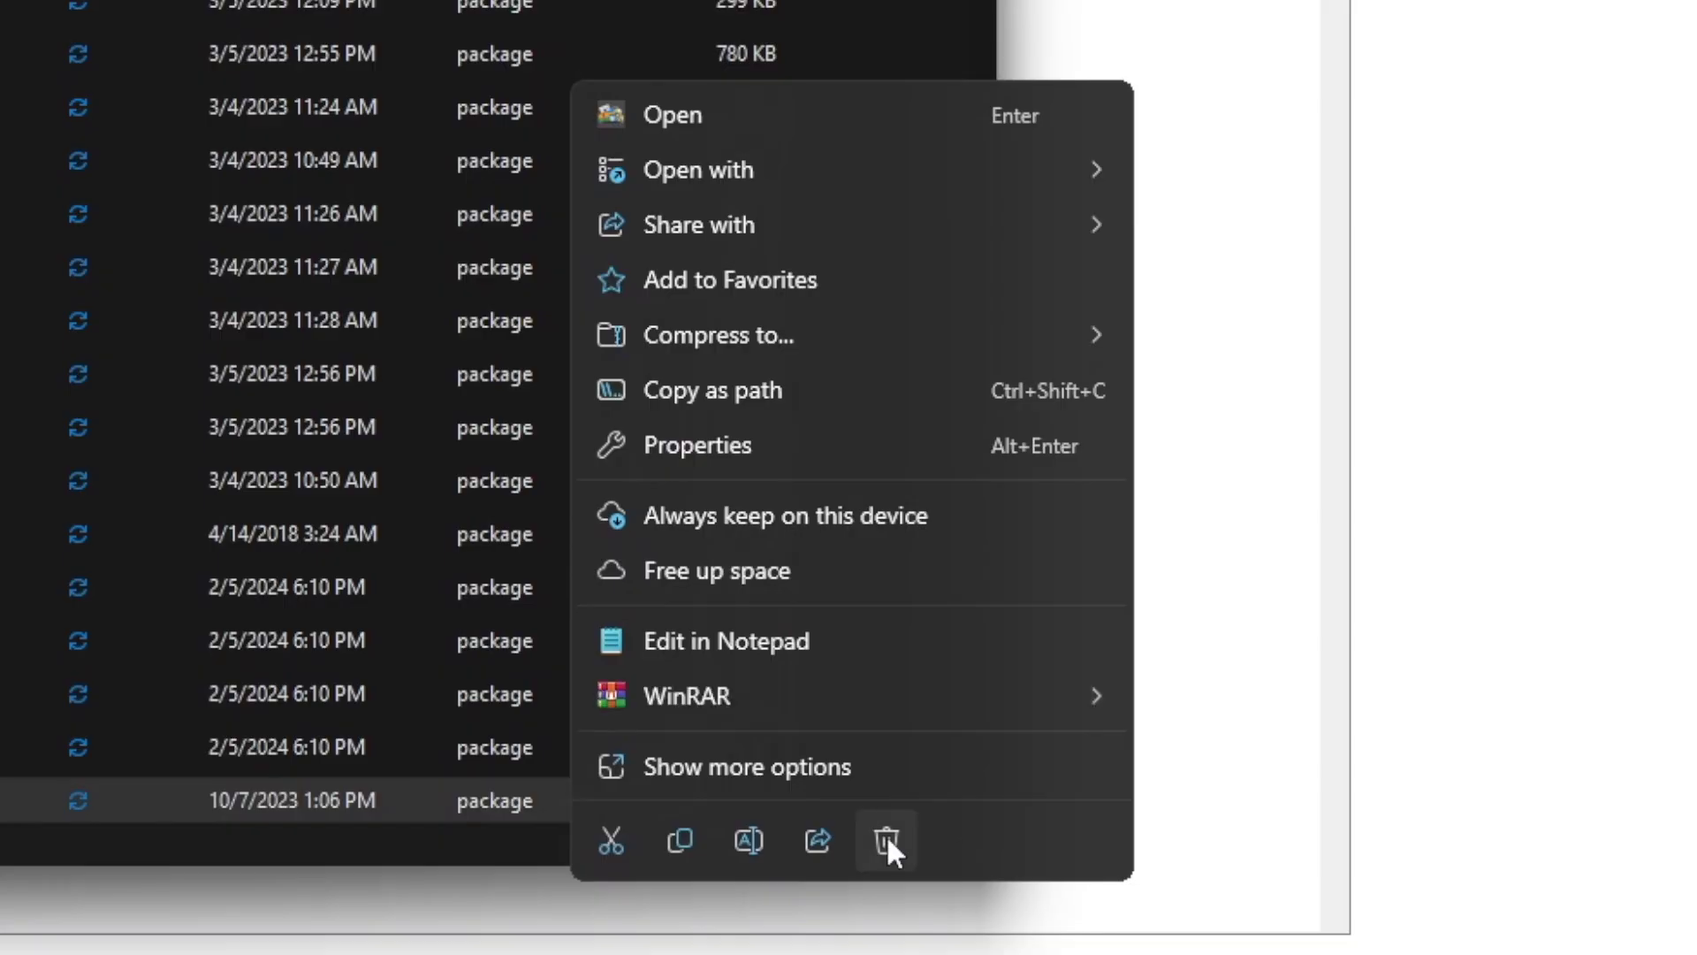
left_click(886, 838)
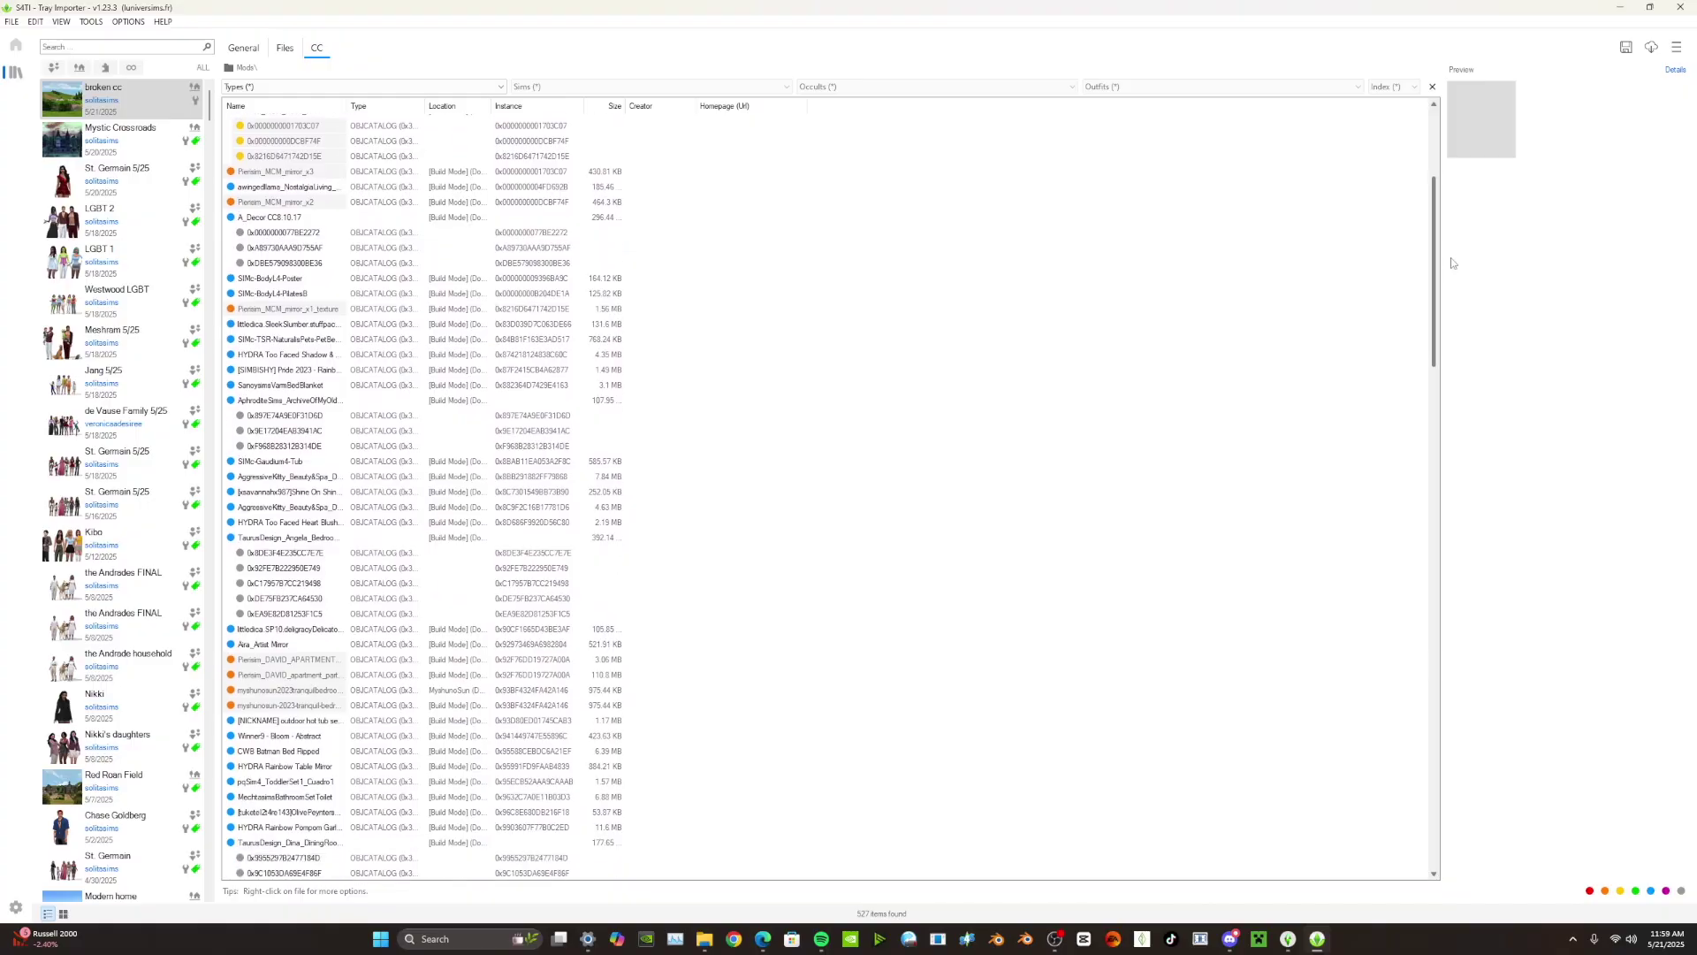
Look through the remaining custom content packages listed for the "broken cc" lot.
left_click_drag(1453, 262, 1445, 371)
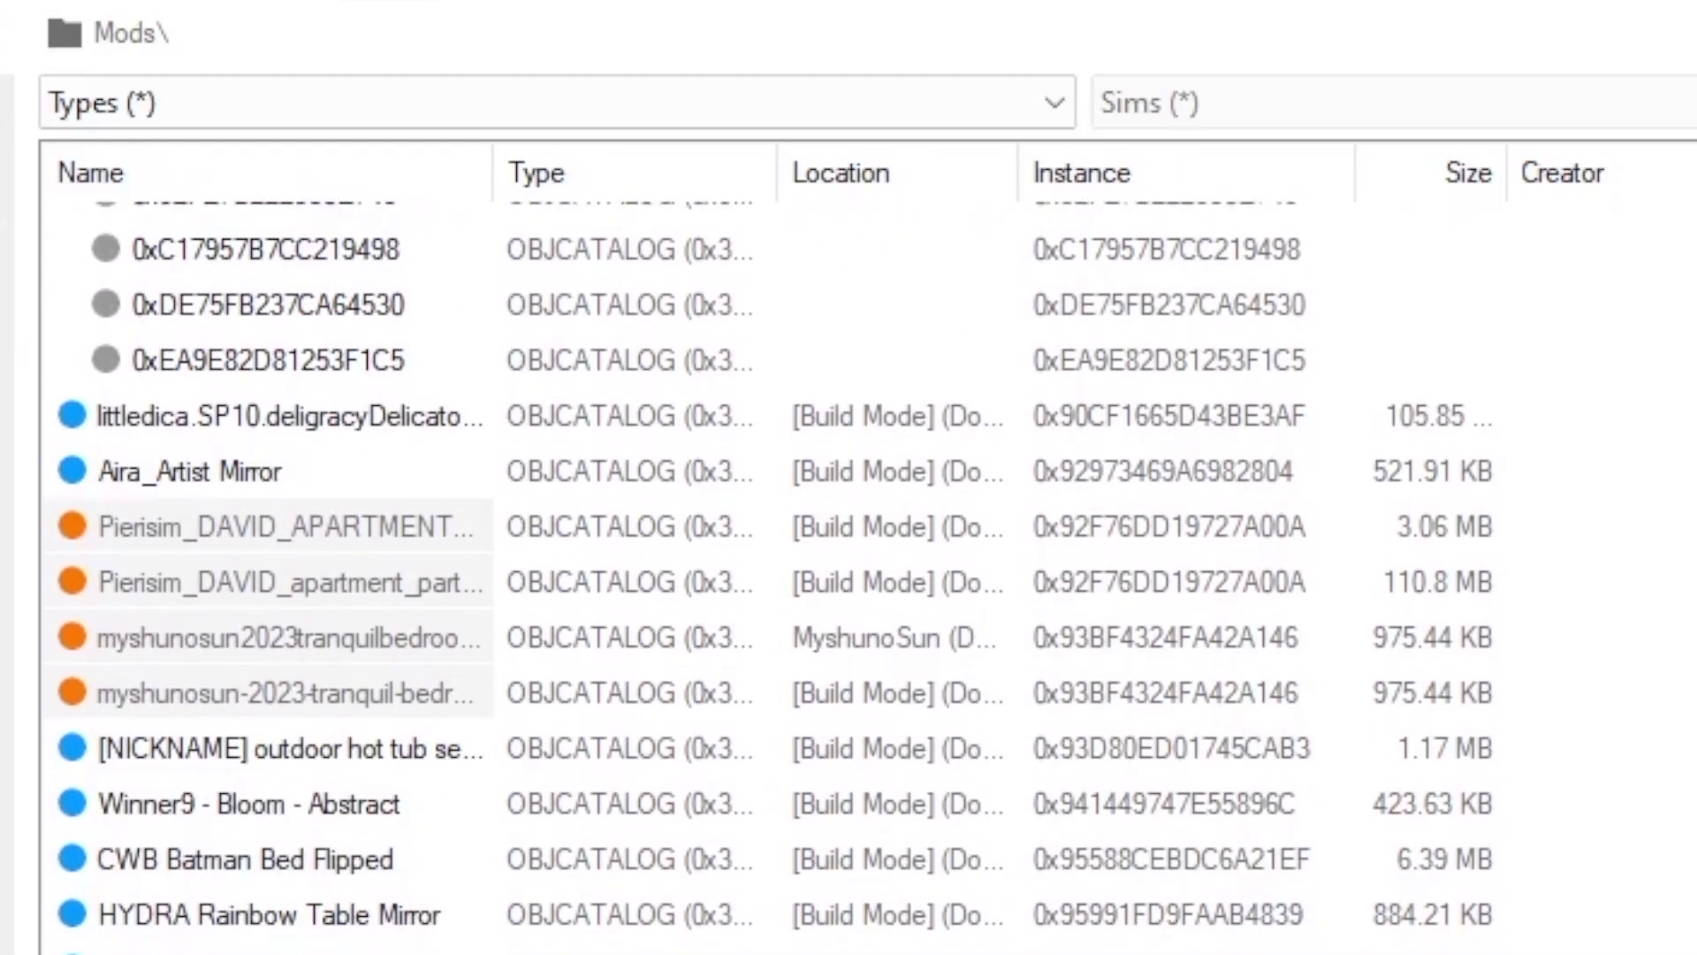
scroll(769, 574, "down", 1)
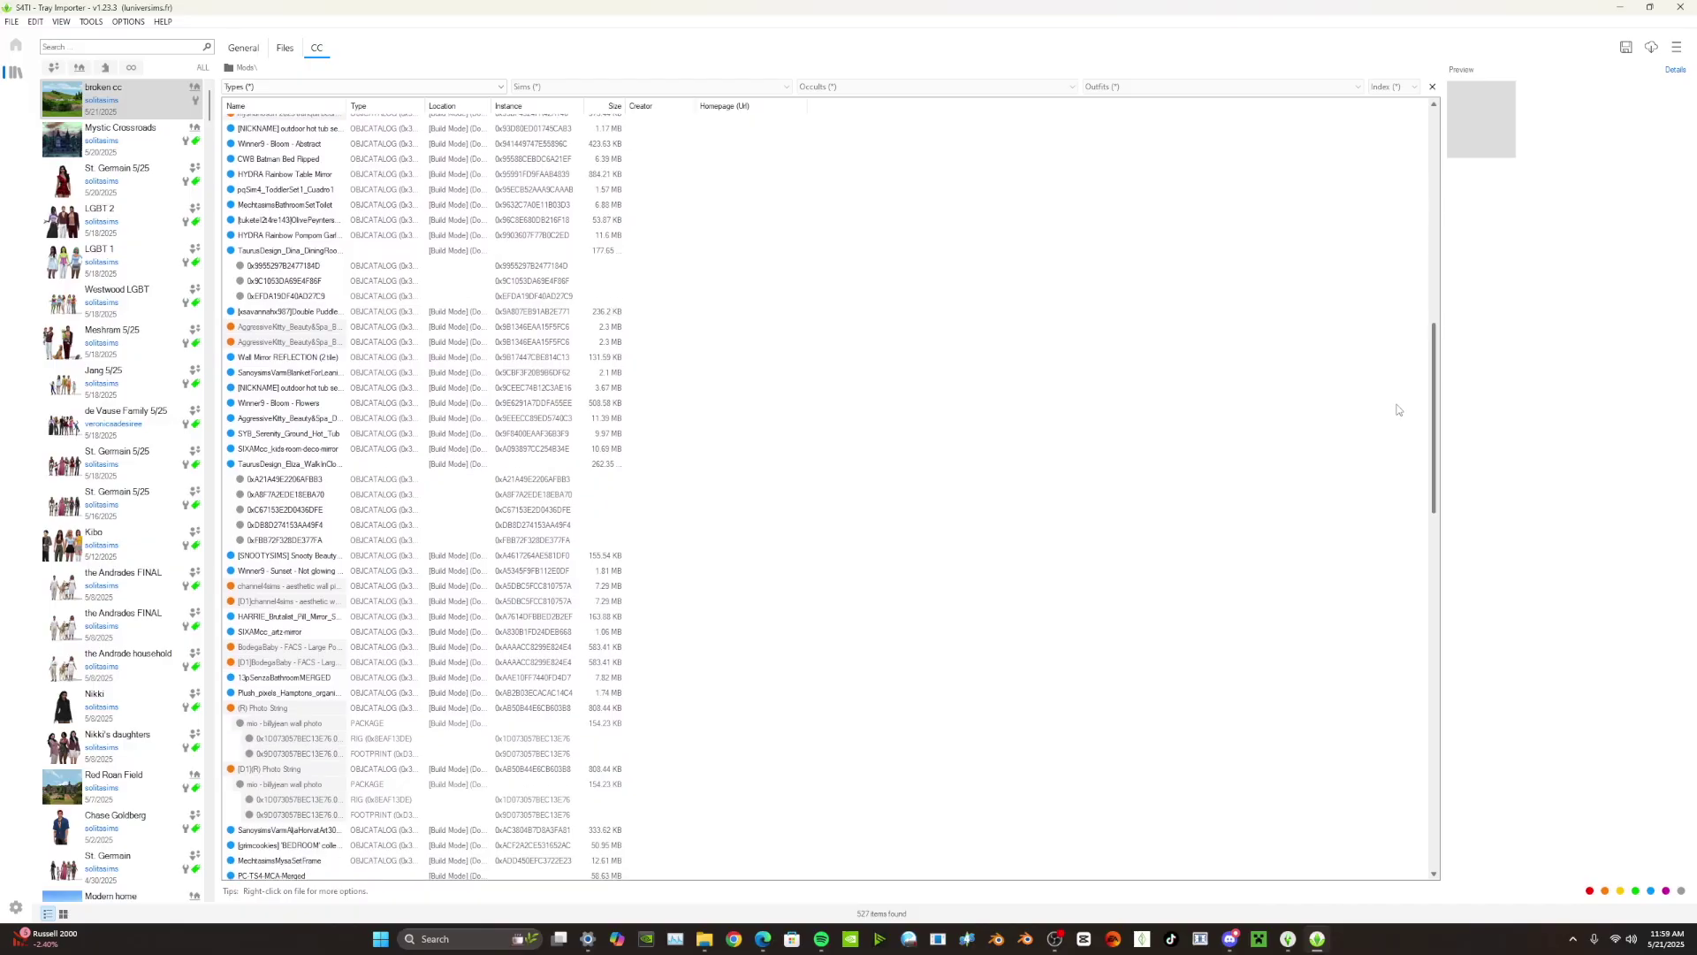
scroll(1386, 437, "down", 8)
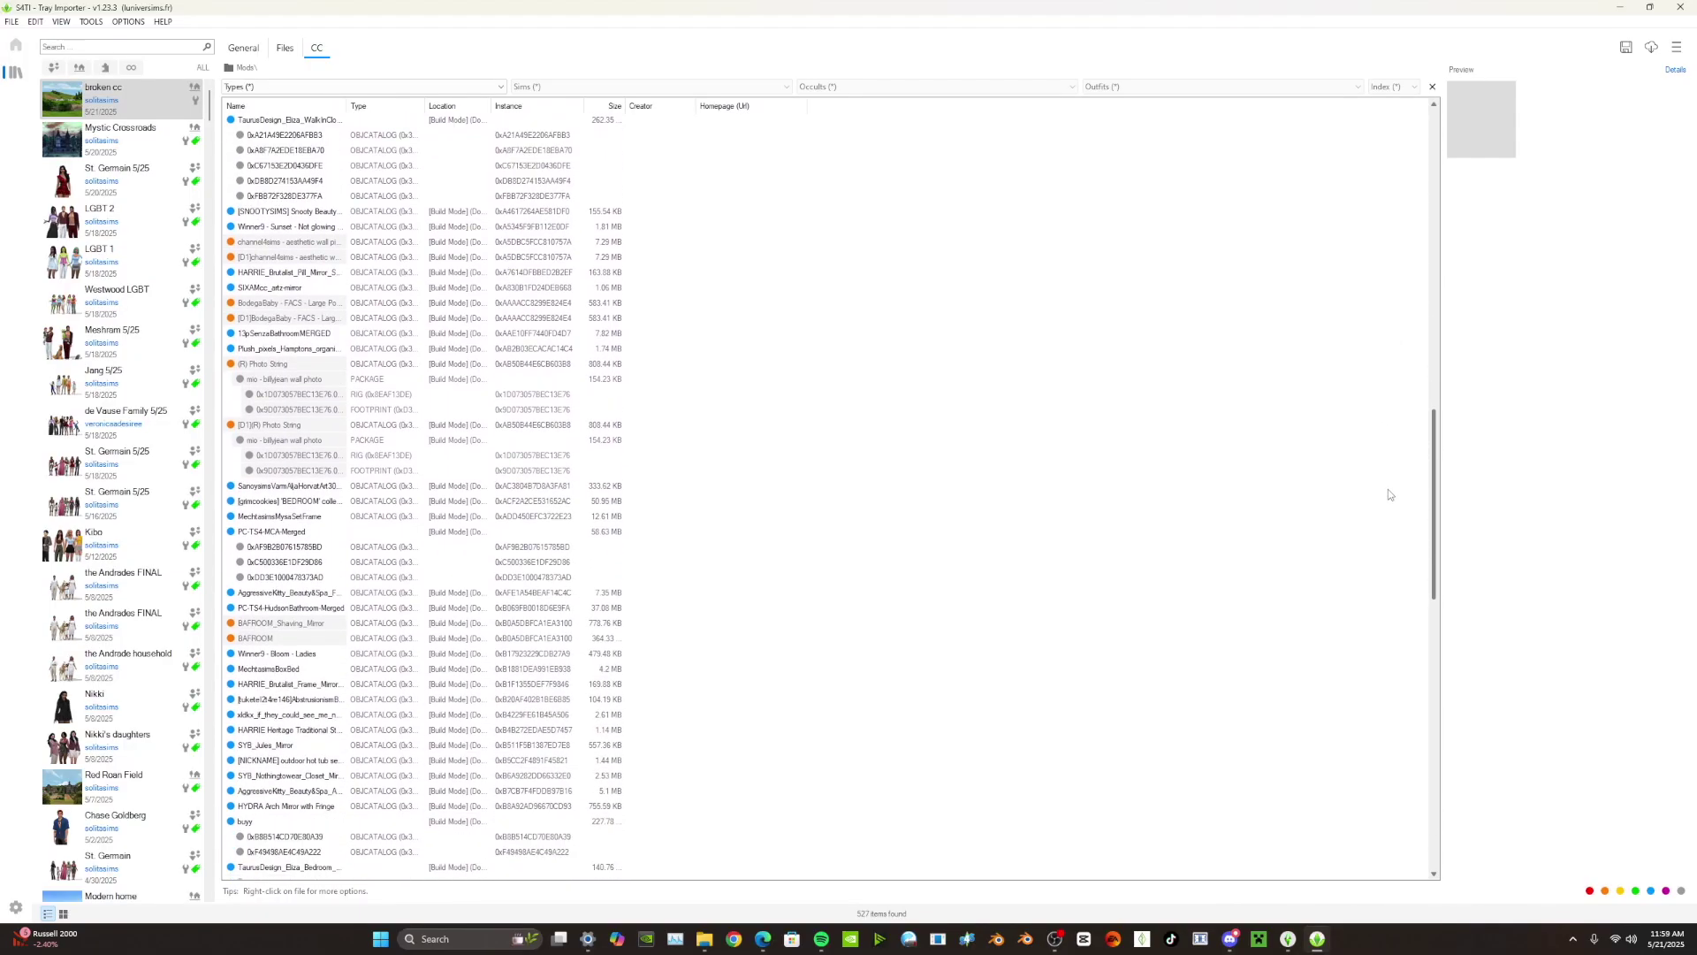
scroll(1388, 495, "down", 2)
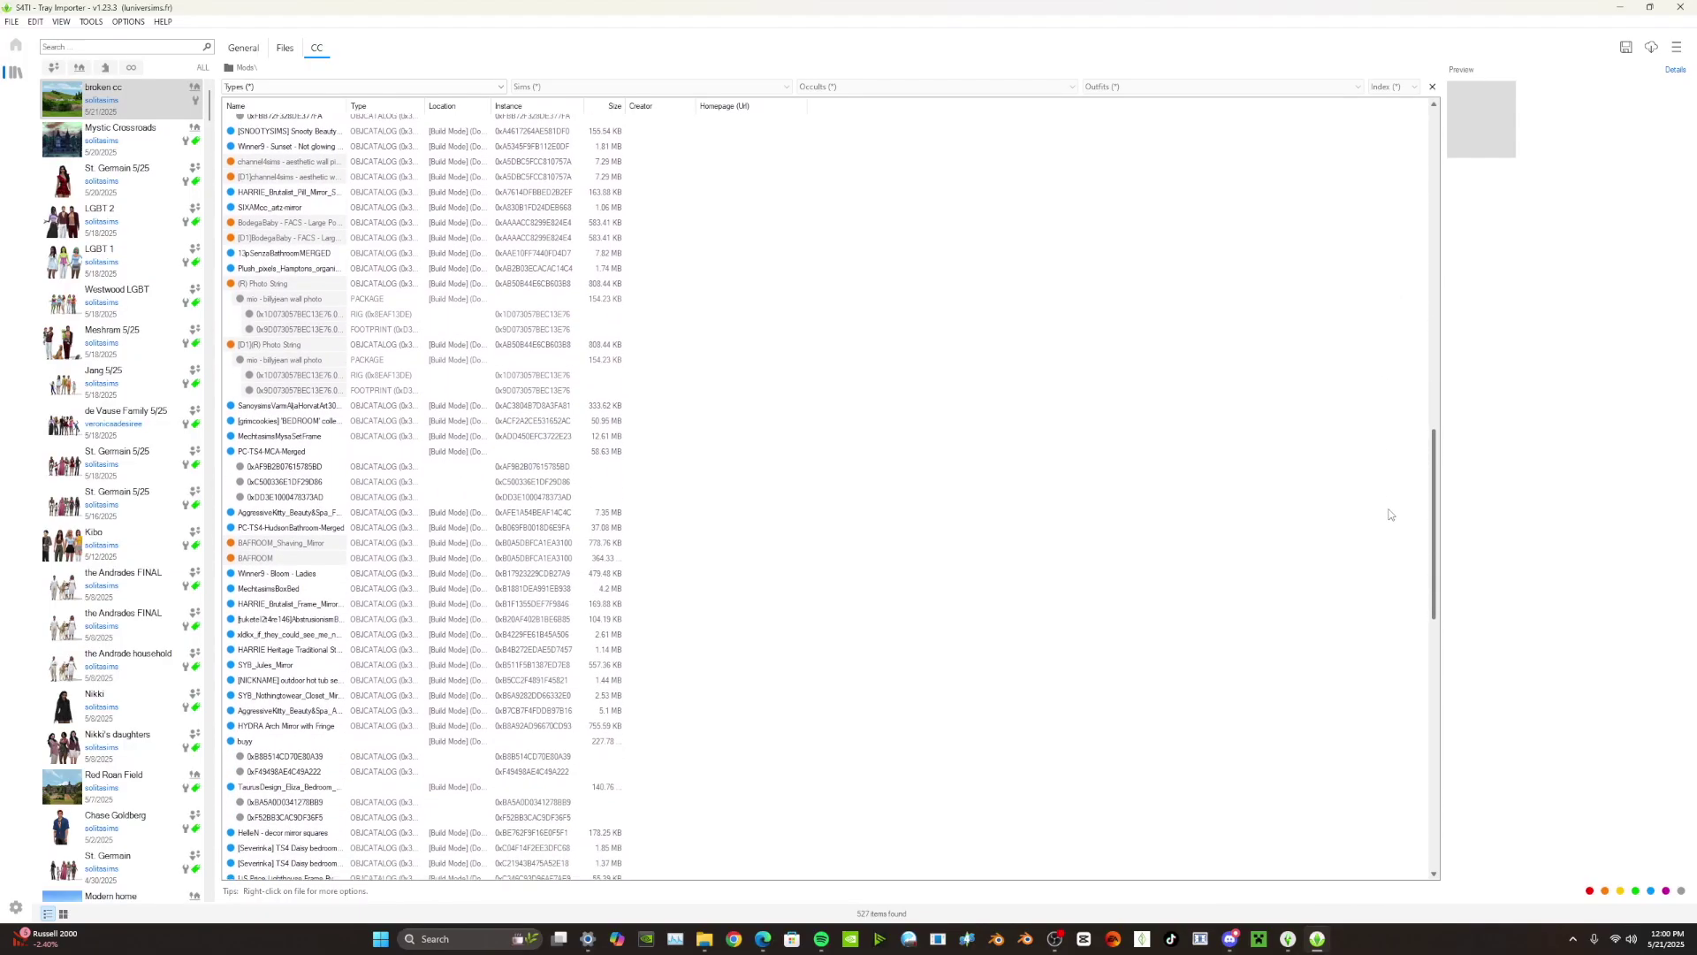